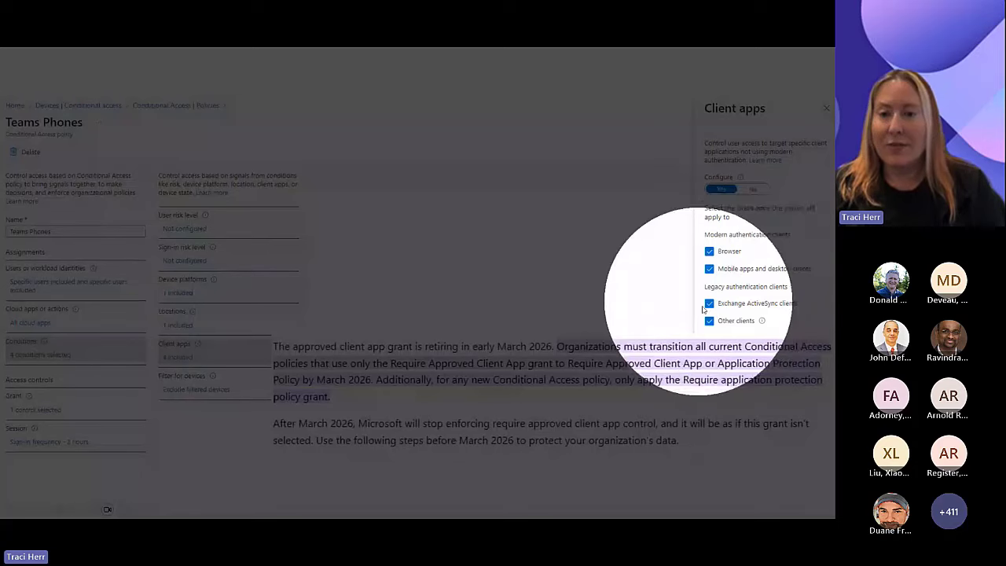
click(625, 247)
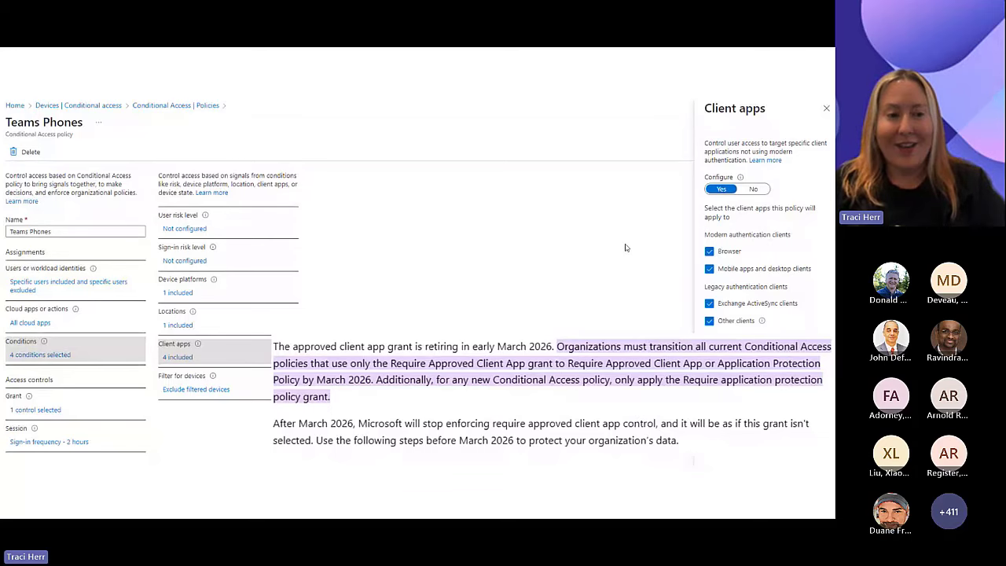
key(ctrl)
key(ctrl)
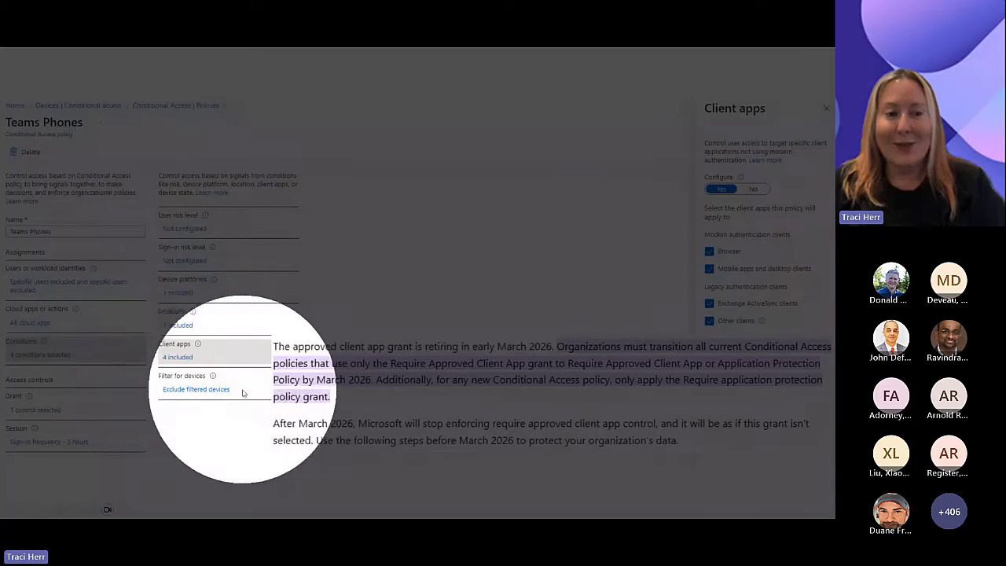
click(214, 397)
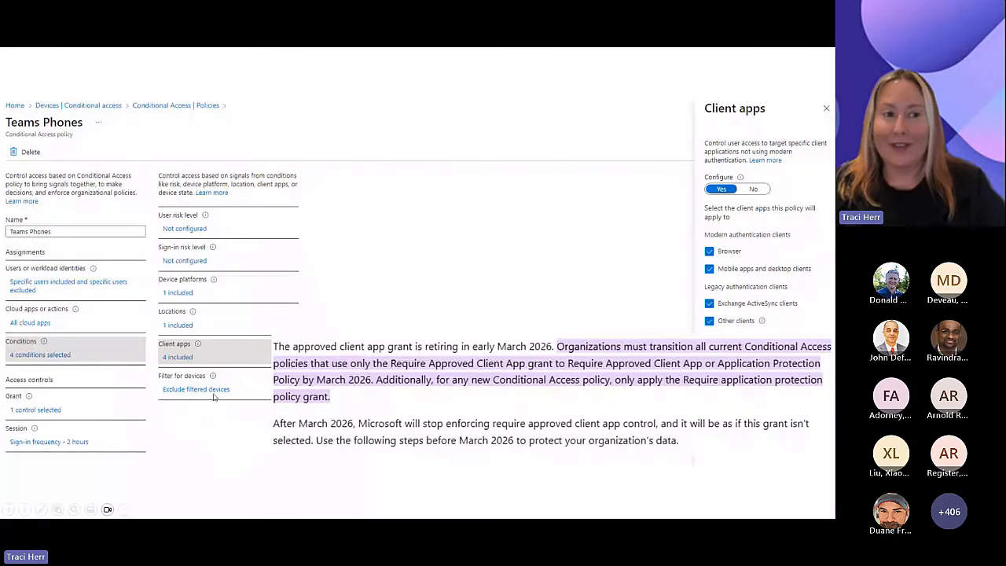
click(213, 397)
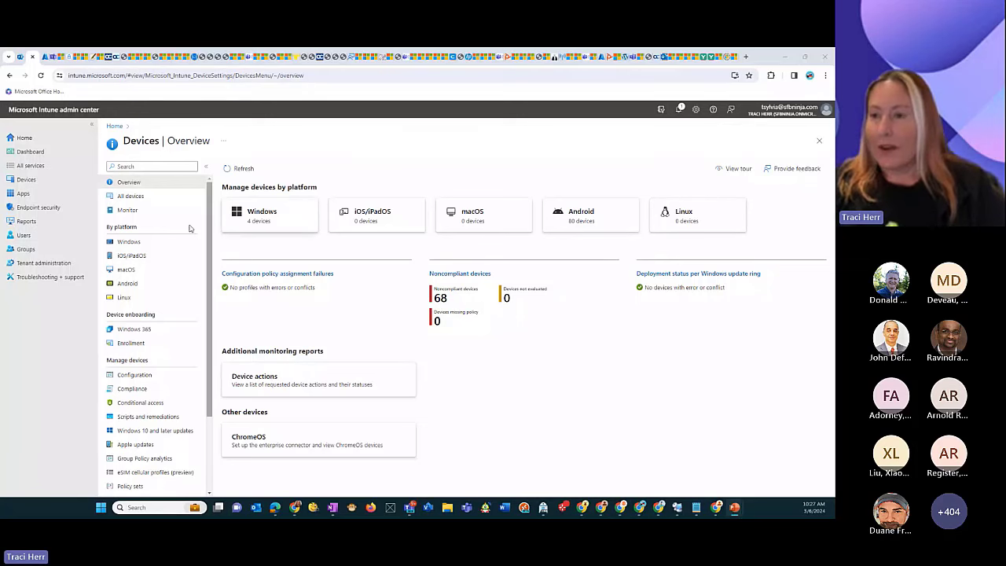
Step: Open the device platform restrictions from the Android device enrollment options
click(26, 179)
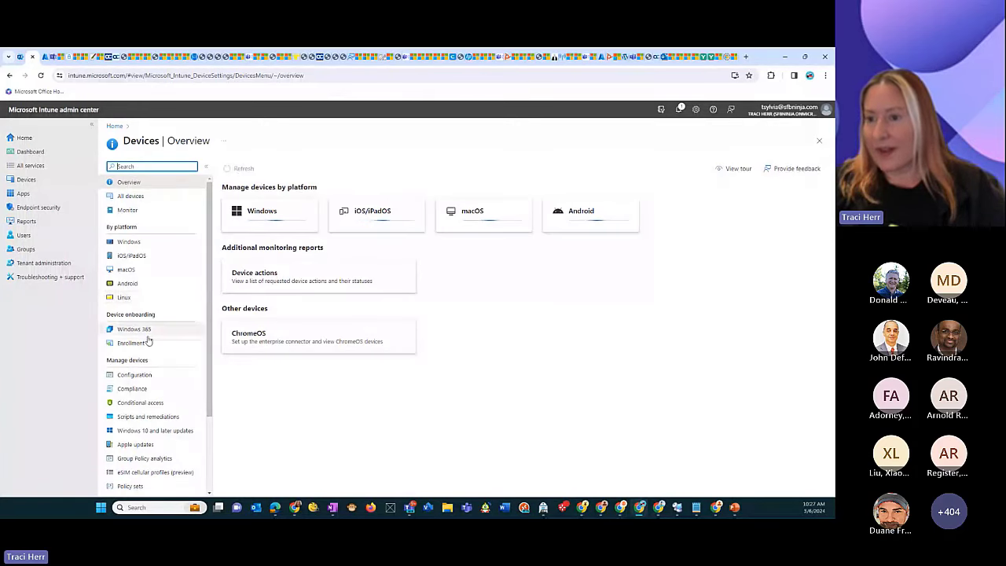
click(149, 342)
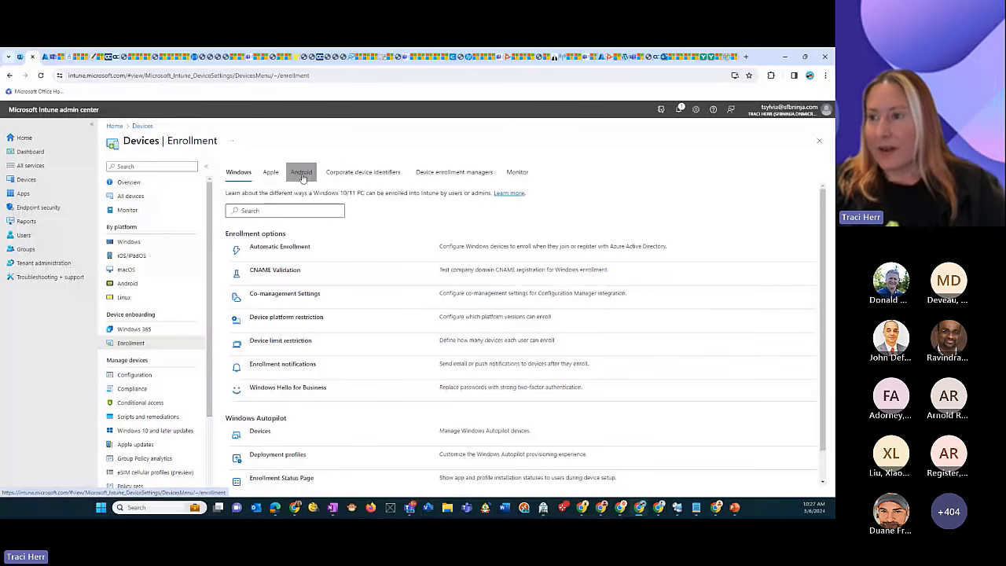
click(301, 175)
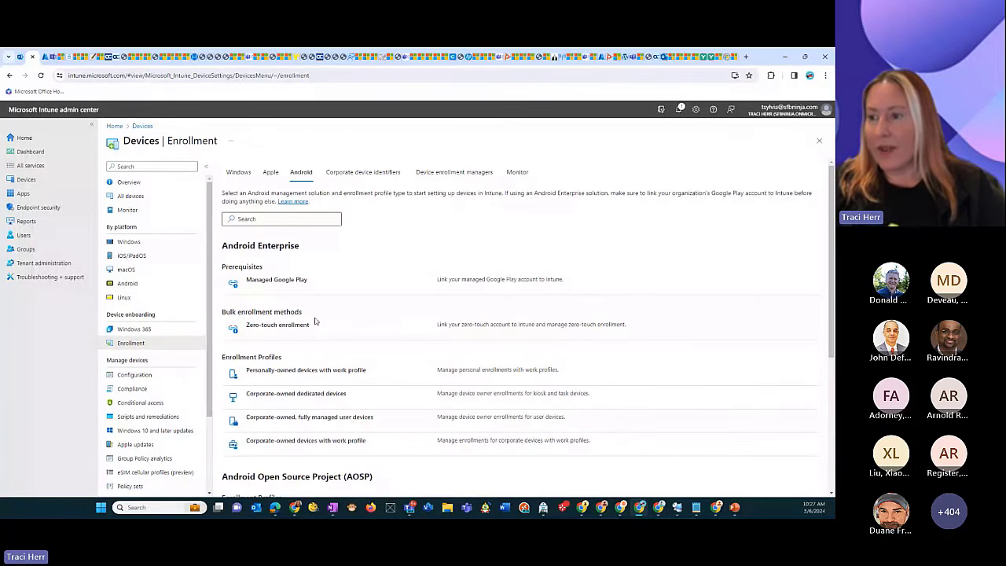
scroll(393, 414, down, 3)
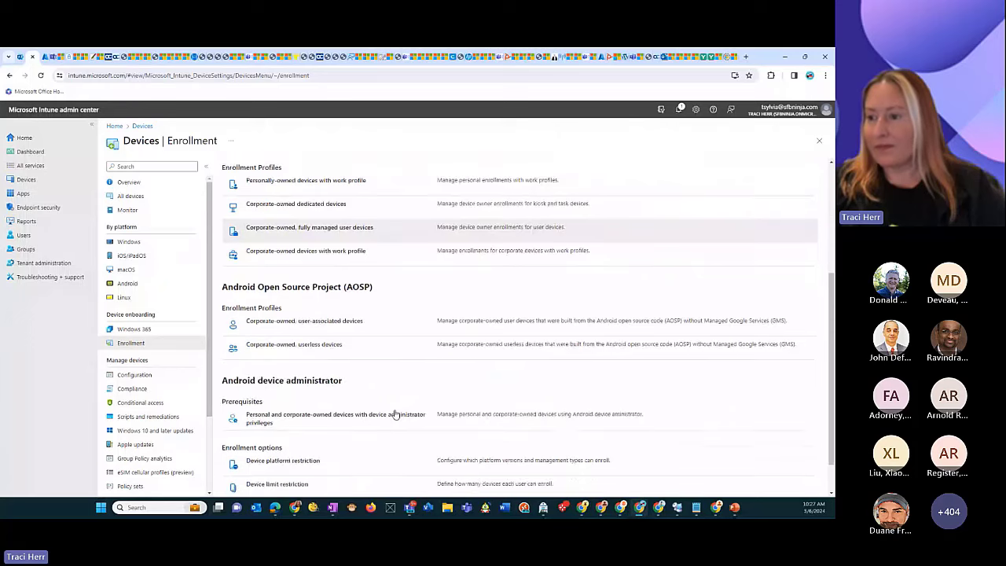
scroll(395, 414, down, 1)
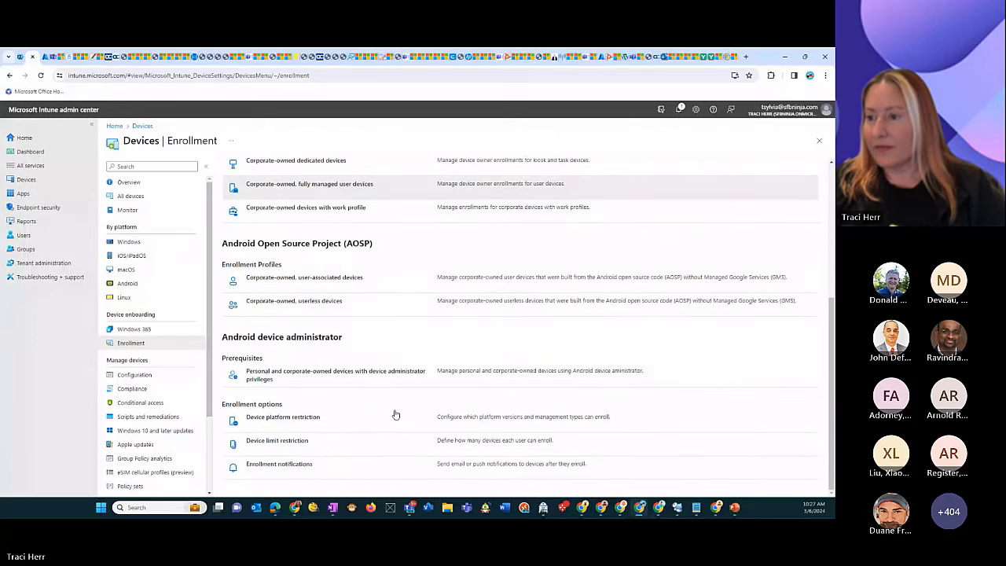
click(294, 416)
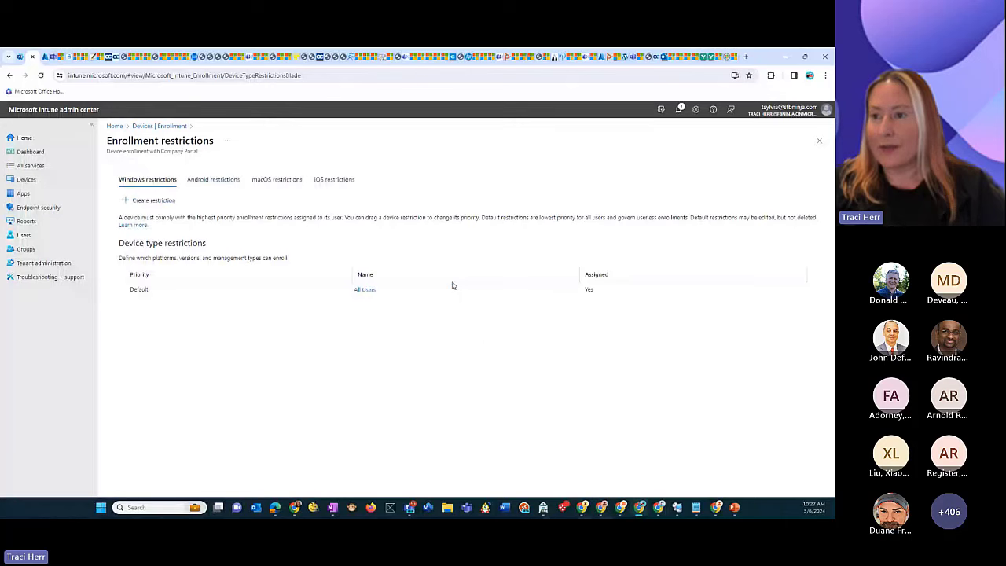
Step: Open the properties of the Teams Phones Android restriction and examine its device administrator platform and personally owned settings
click(215, 179)
click(372, 290)
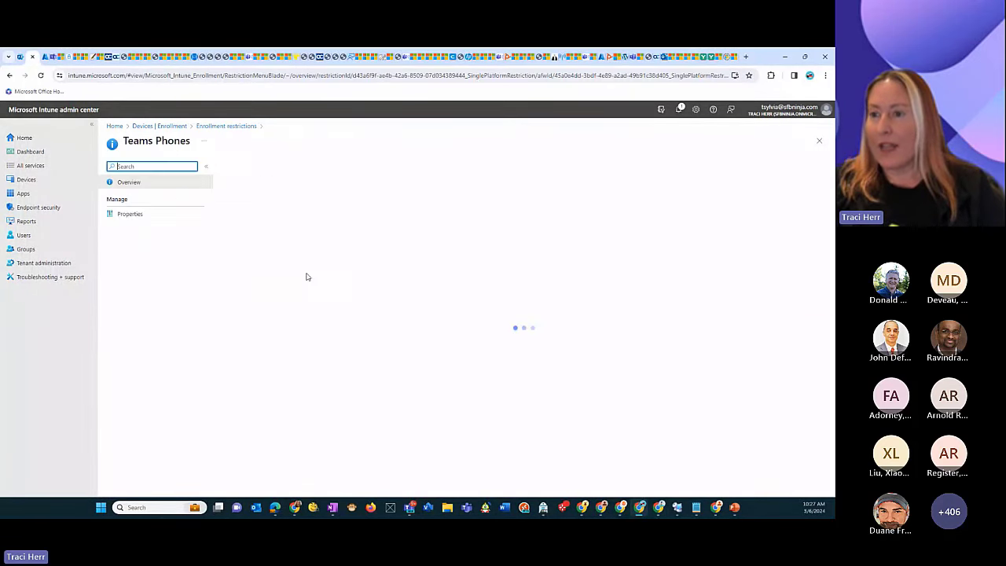
click(130, 215)
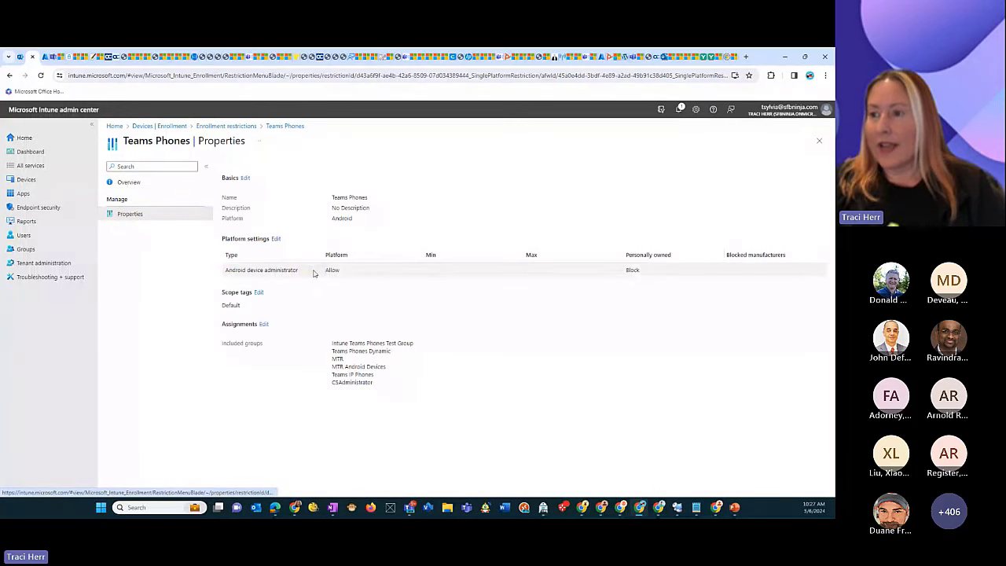
drag(308, 272, 230, 270)
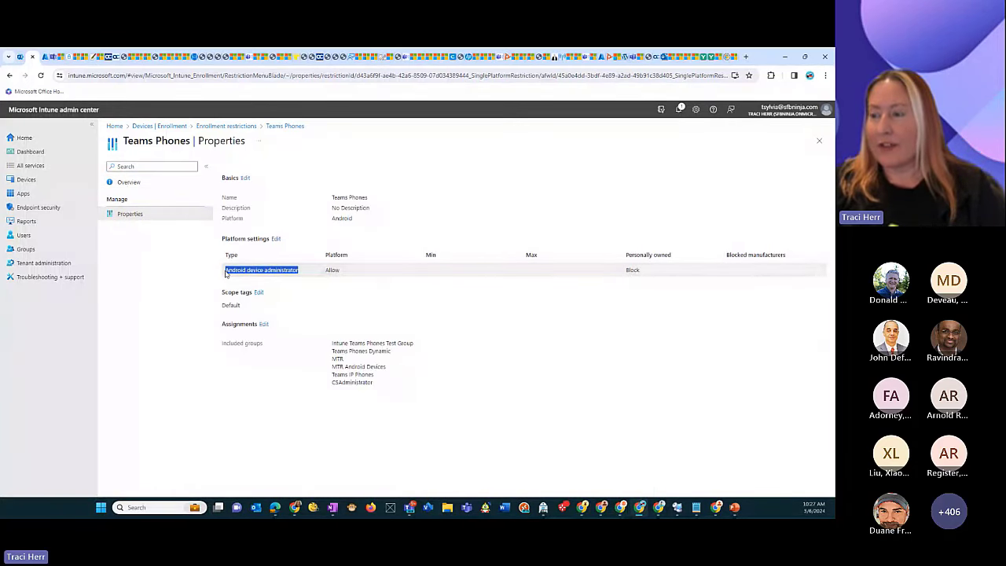
double_click(331, 270)
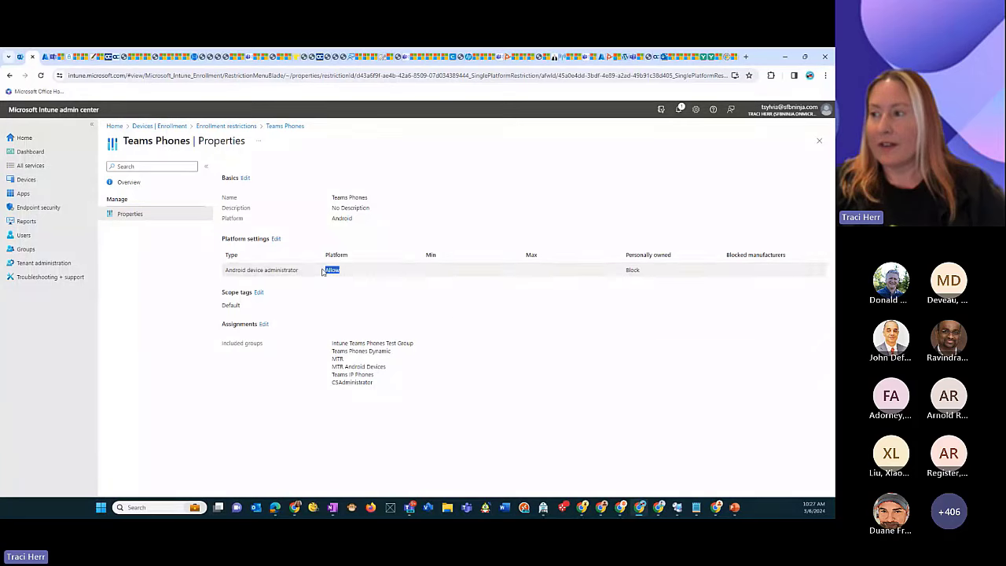
drag(669, 275, 618, 271)
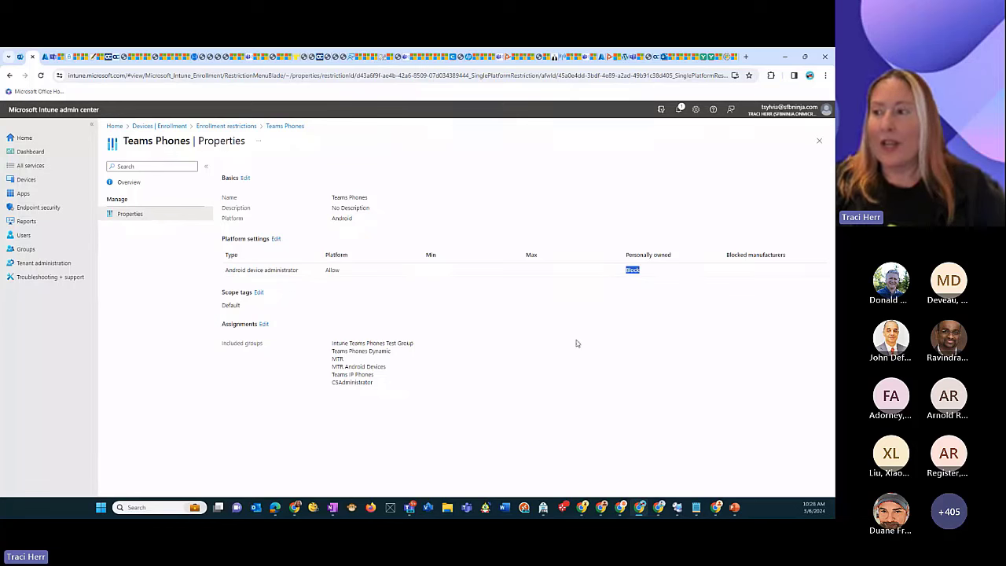
drag(671, 255, 621, 256)
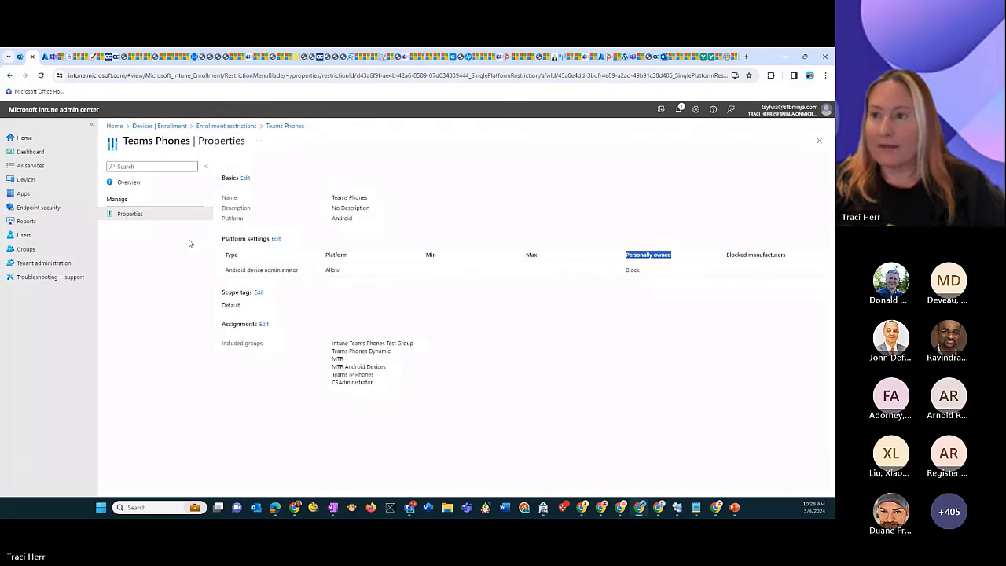
Step: Open the properties of the default device limit restriction for all users and all devices and check its device limit
click(228, 127)
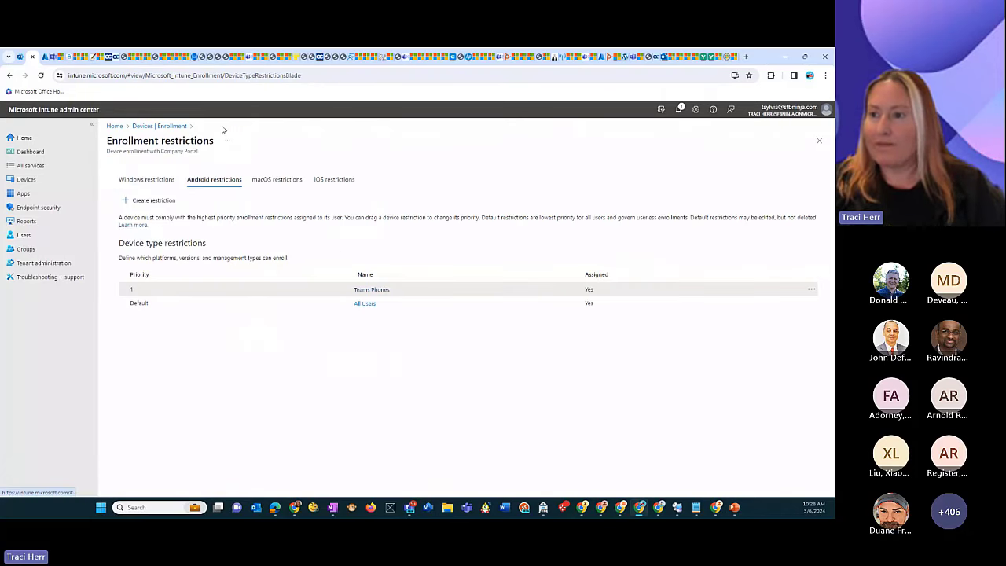
click(160, 127)
scroll(330, 437, down, 10)
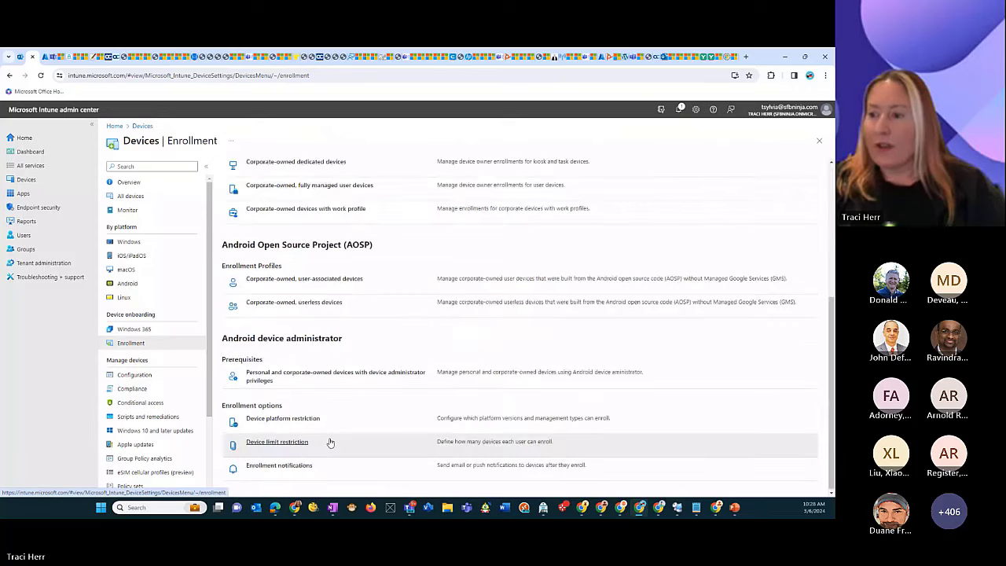
click(276, 441)
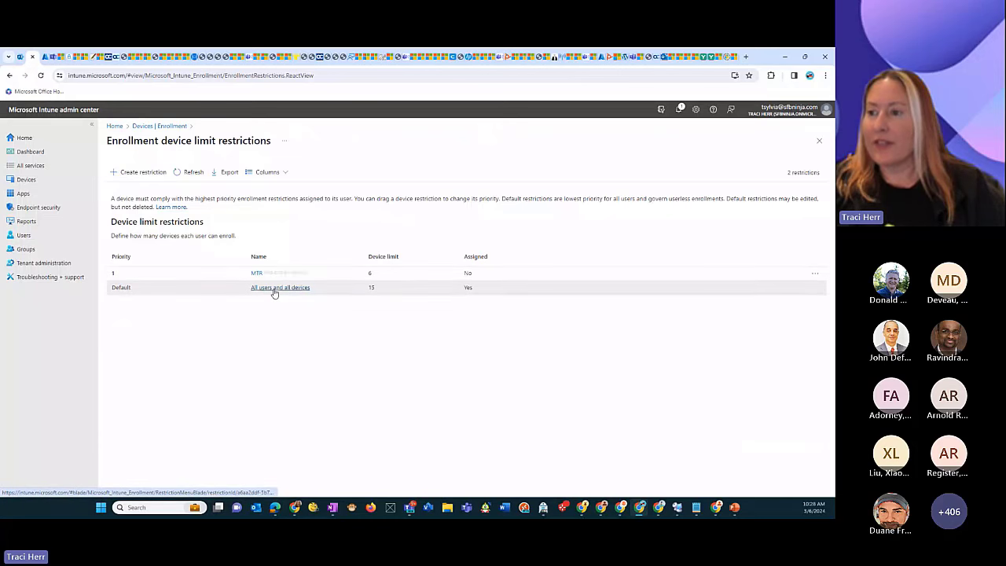
click(271, 288)
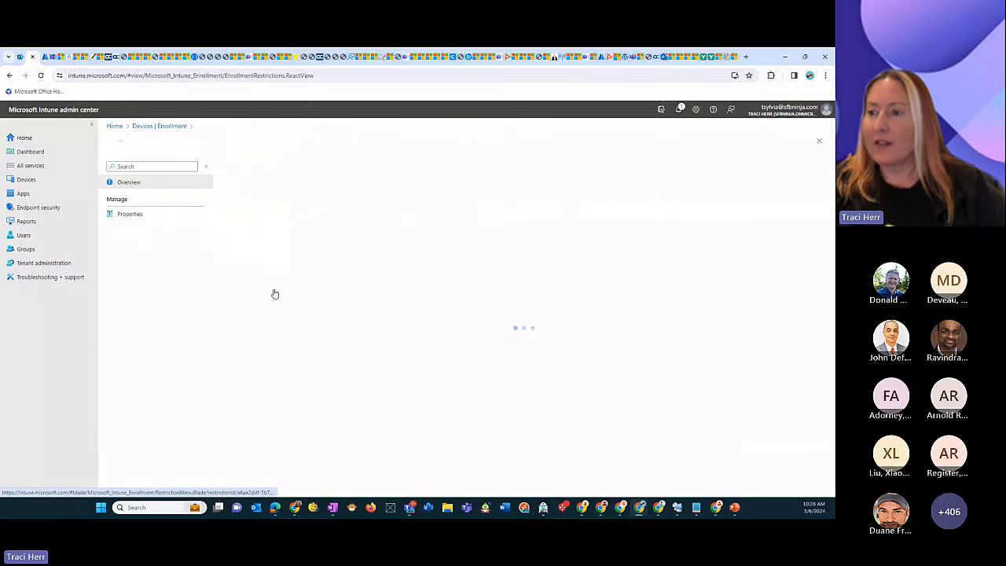
click(130, 213)
drag(222, 250, 335, 252)
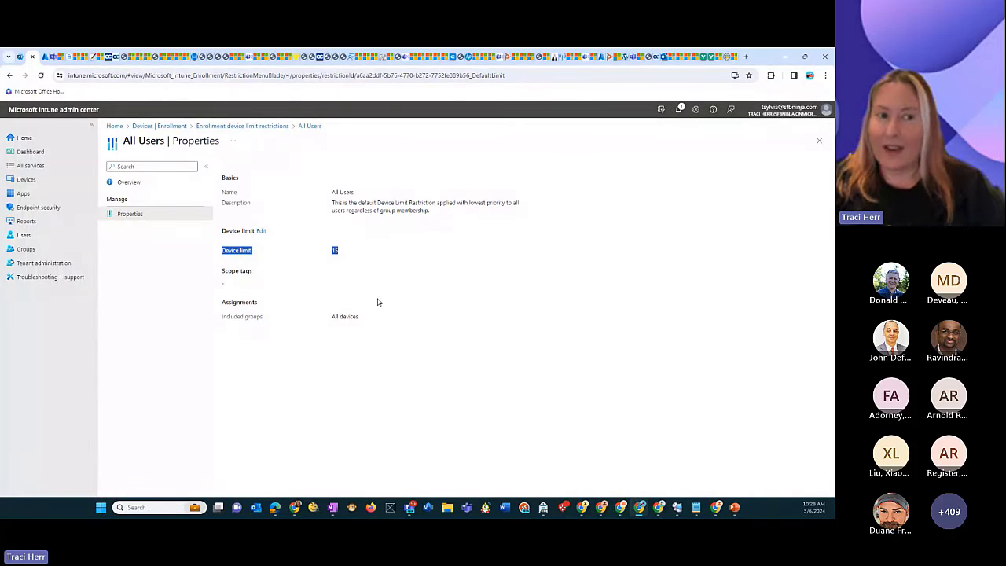
Step: Leave the enrollment restrictions, list the device compliance policies and check the platform of the Teams Phone - test policy
click(231, 127)
click(178, 128)
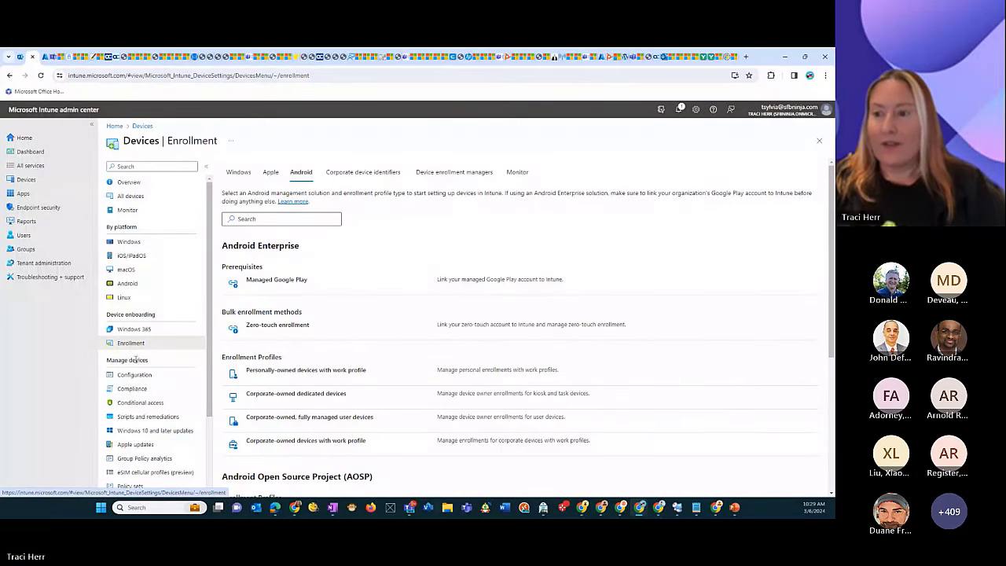
click(143, 392)
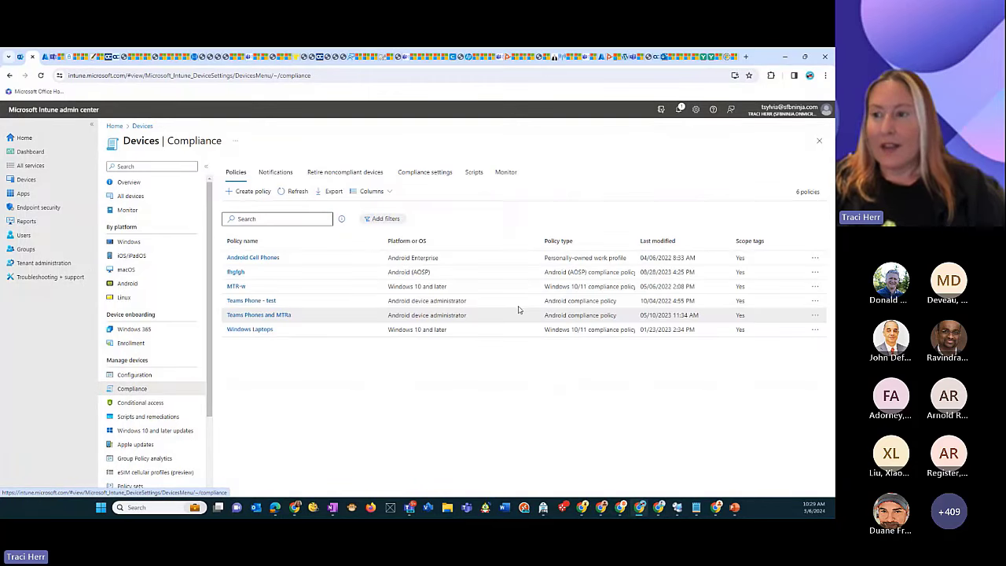
drag(387, 301, 469, 308)
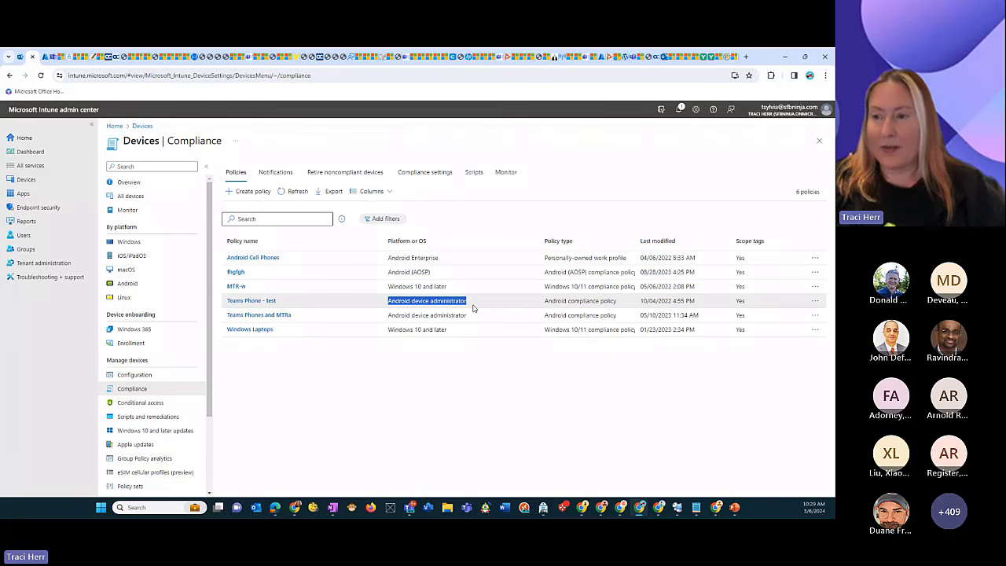
drag(440, 303, 260, 306)
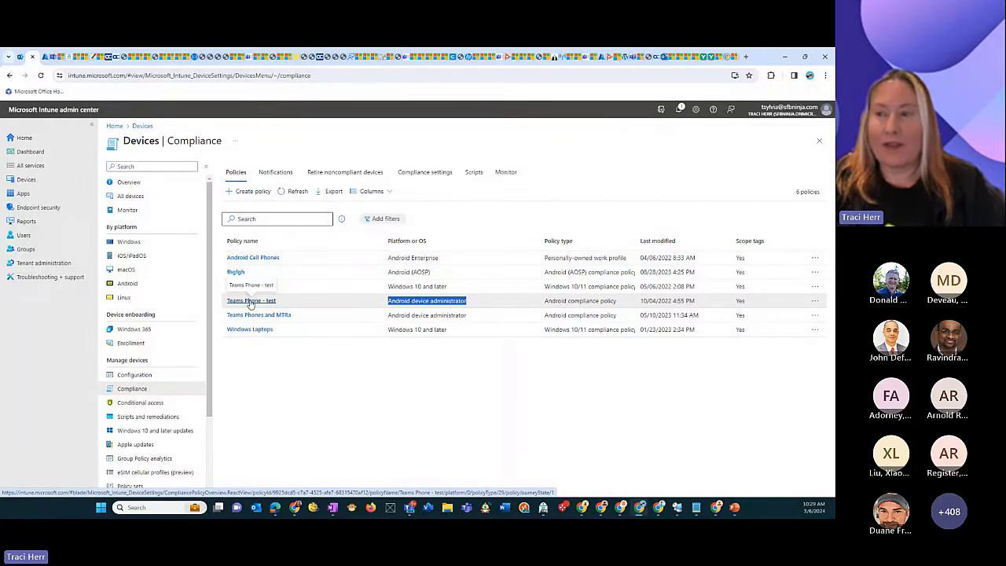
Step: Review the Teams Phone - test compliance policy's properties, including system security, the unlock password requirement and the included group's filter and filter mode
click(250, 301)
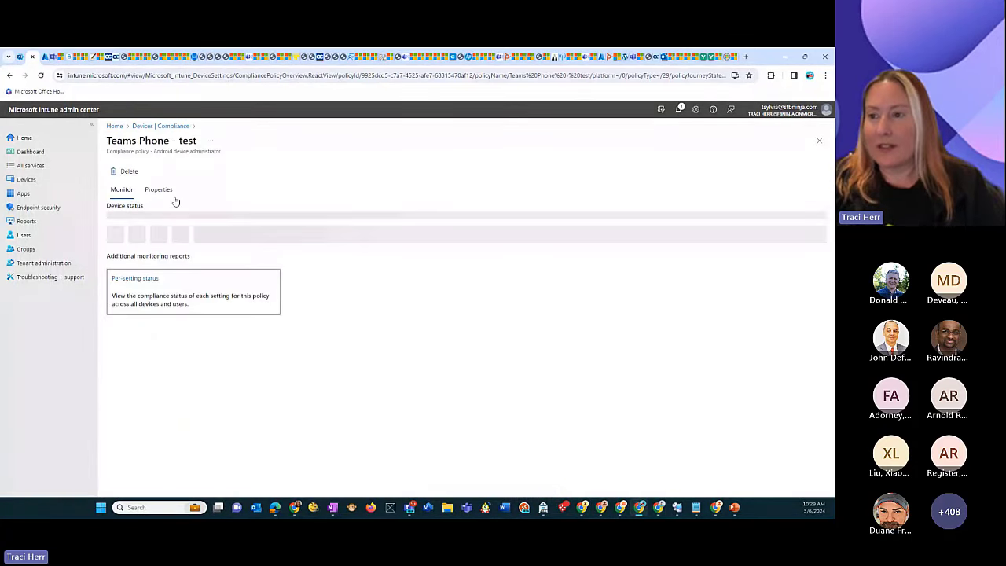
click(163, 190)
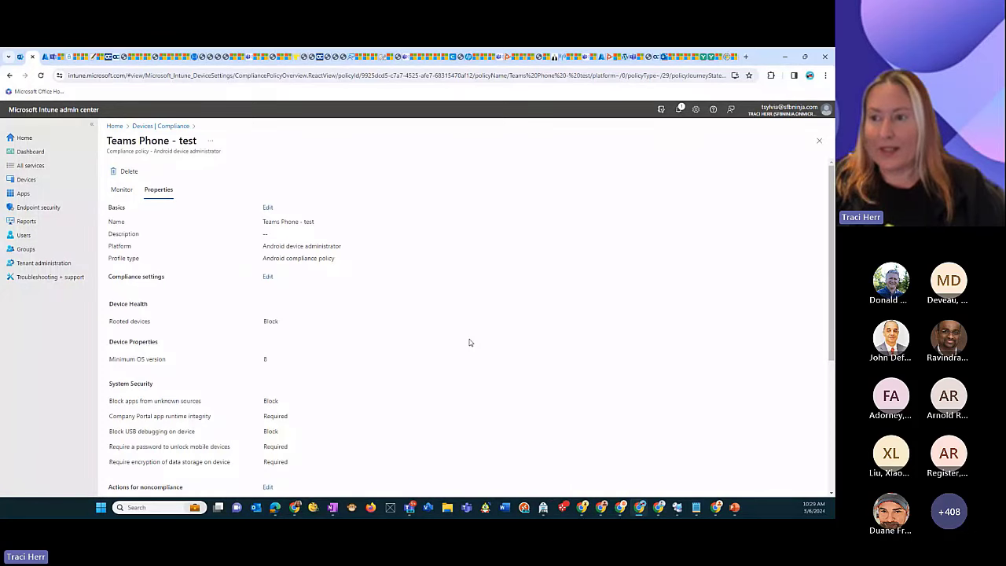
scroll(400, 355, down, 5)
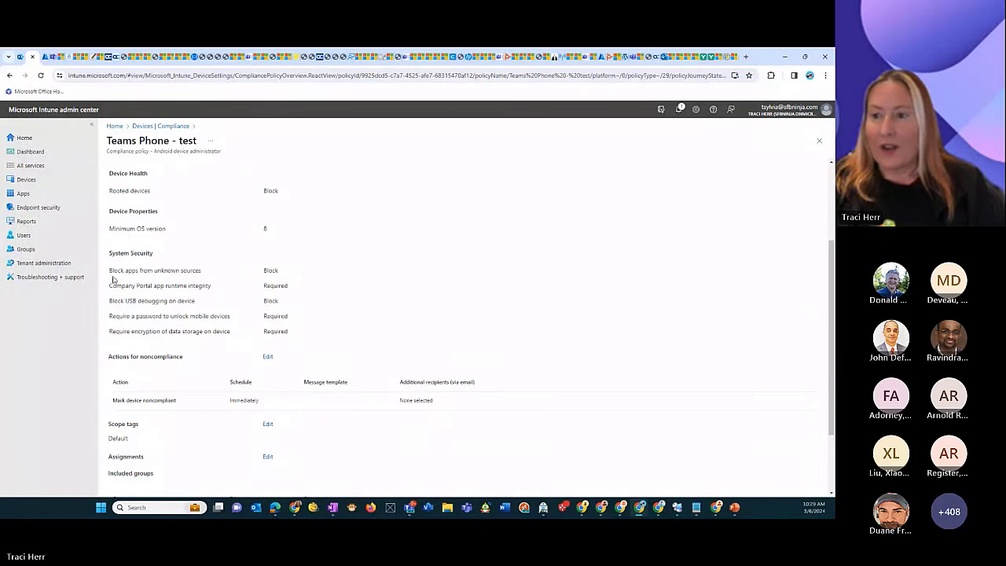
drag(109, 270, 299, 330)
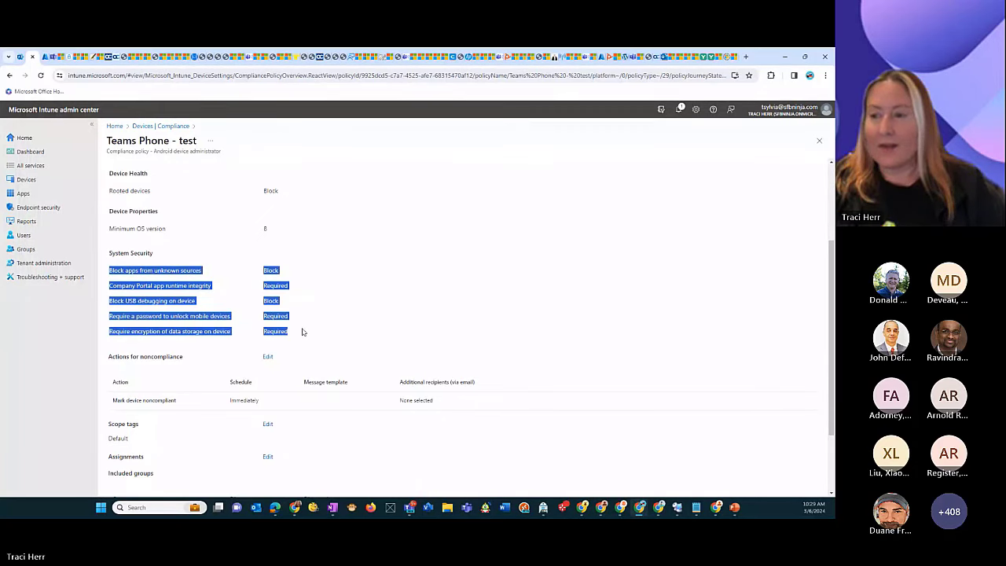
click(330, 326)
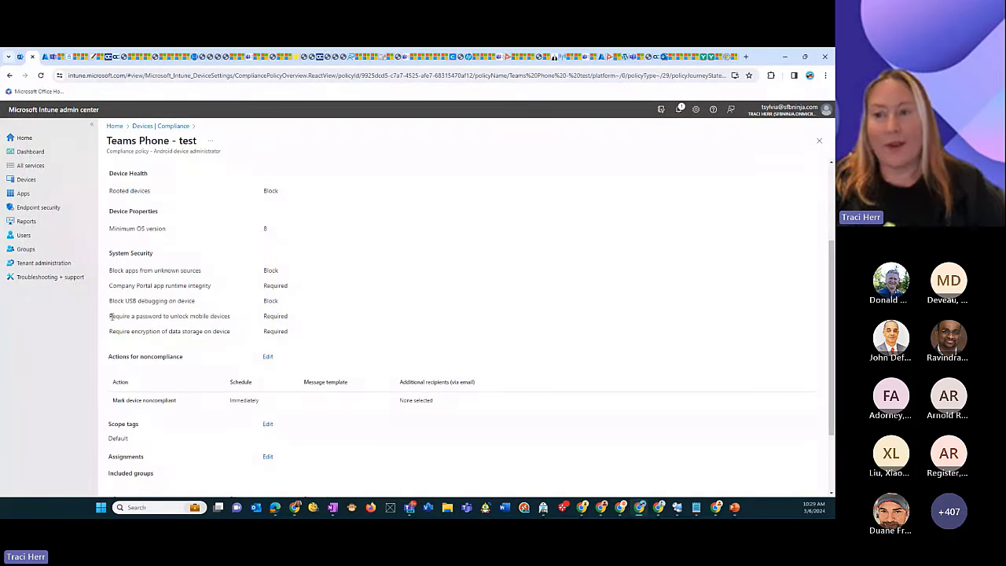
drag(111, 315, 306, 321)
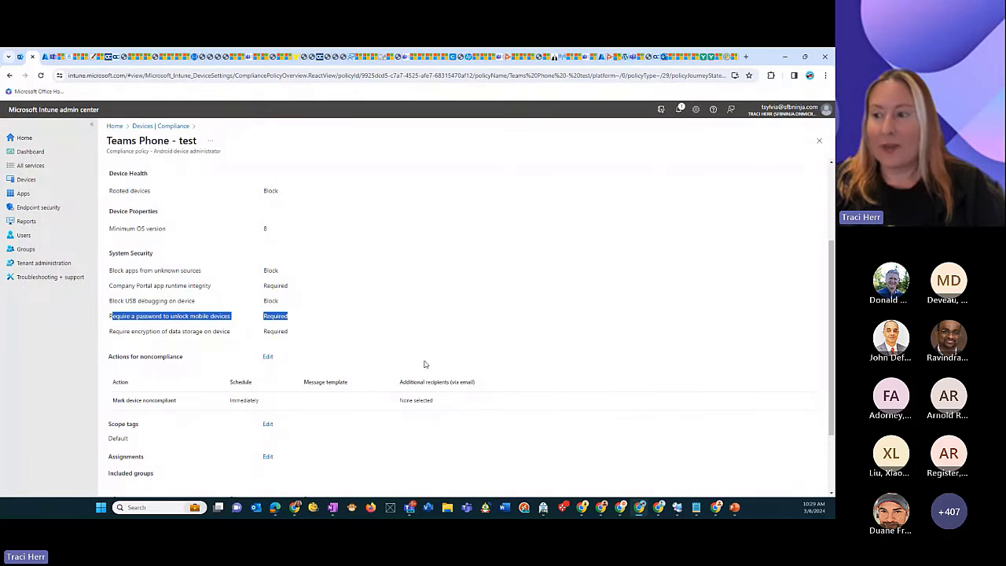
scroll(436, 361, down, 2)
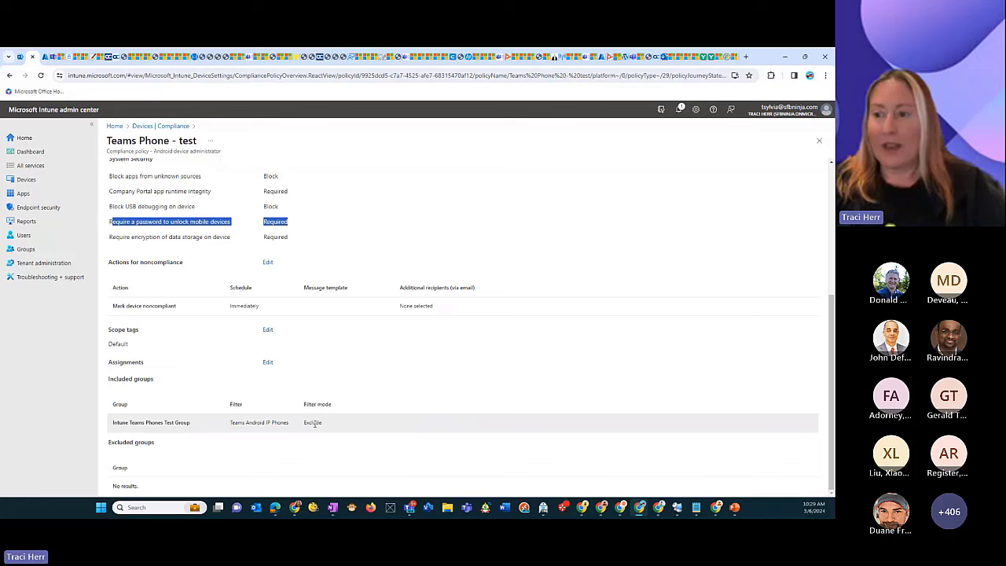
drag(230, 422, 320, 423)
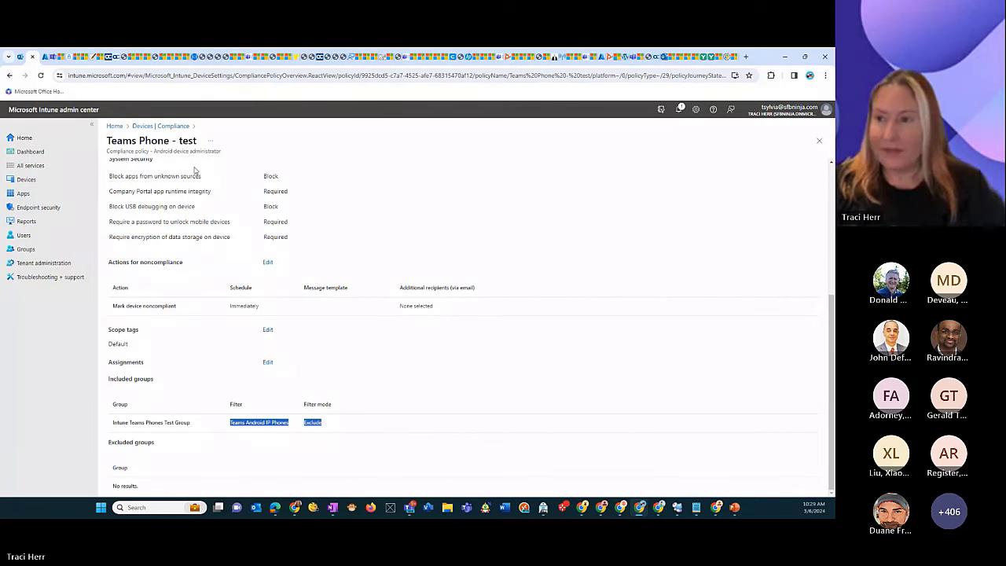
Step: Go to the Conditional Access policies under Devices and open the Teams IP Phones and MTR - test policy
click(43, 179)
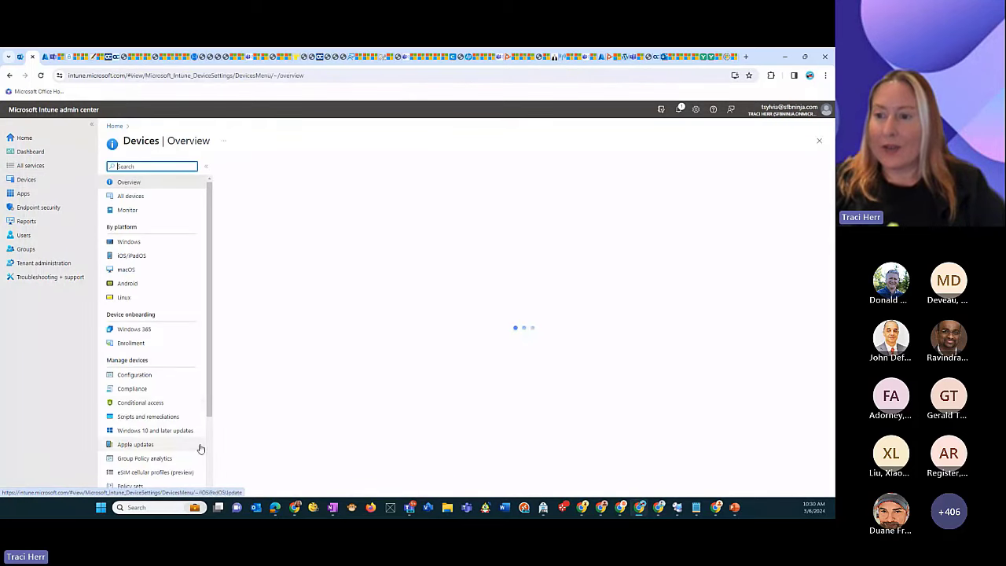
click(143, 404)
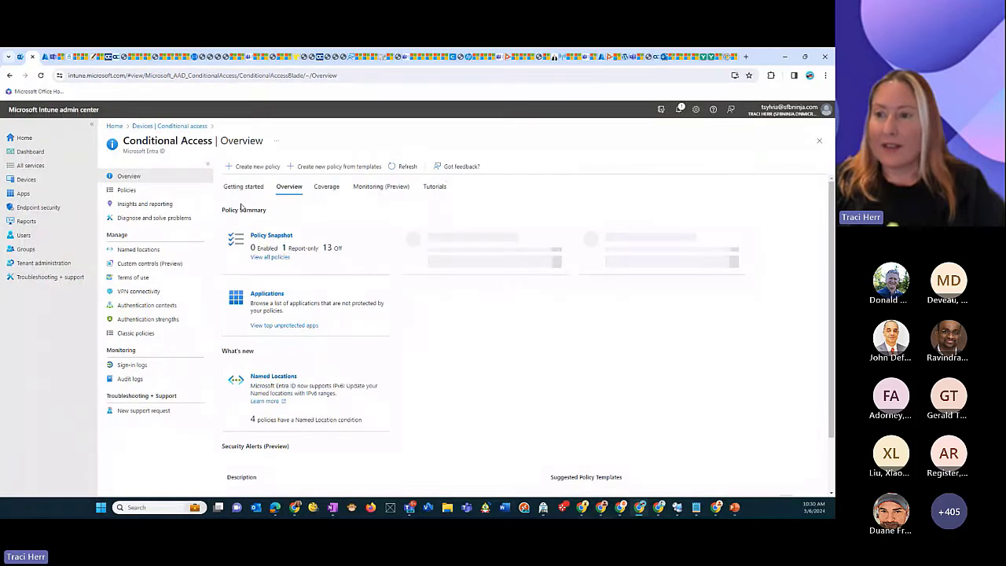
click(143, 191)
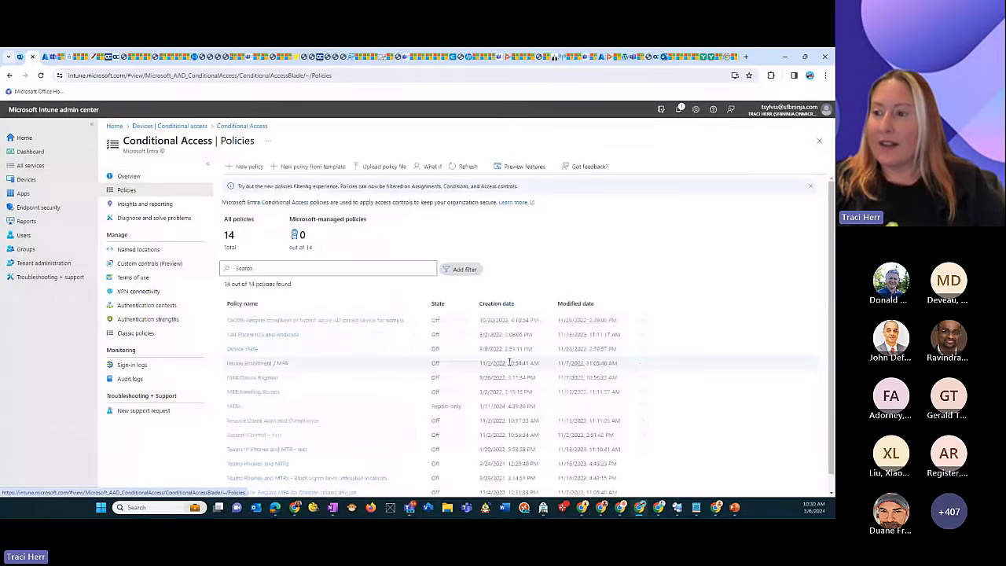
scroll(278, 417, down, 1)
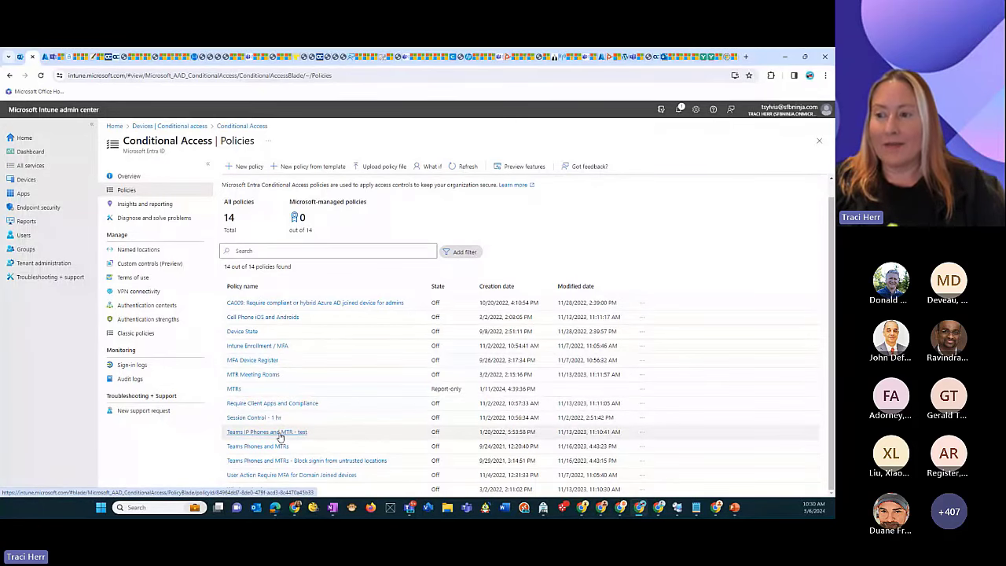
click(280, 434)
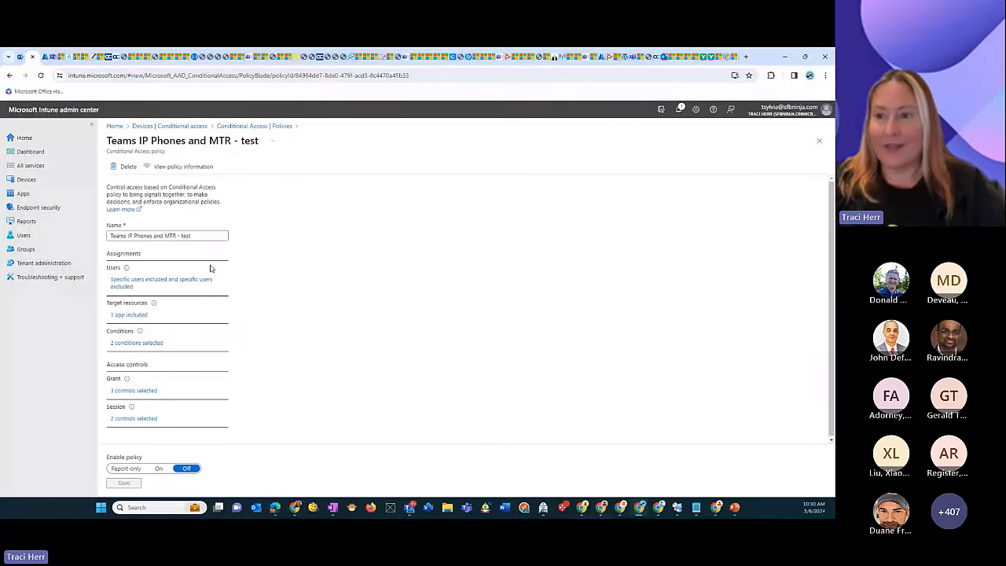
Step: Examine the policy's grant controls, including the required authentication strength, and clear Require approved client app
click(144, 393)
scroll(774, 285, down, 2)
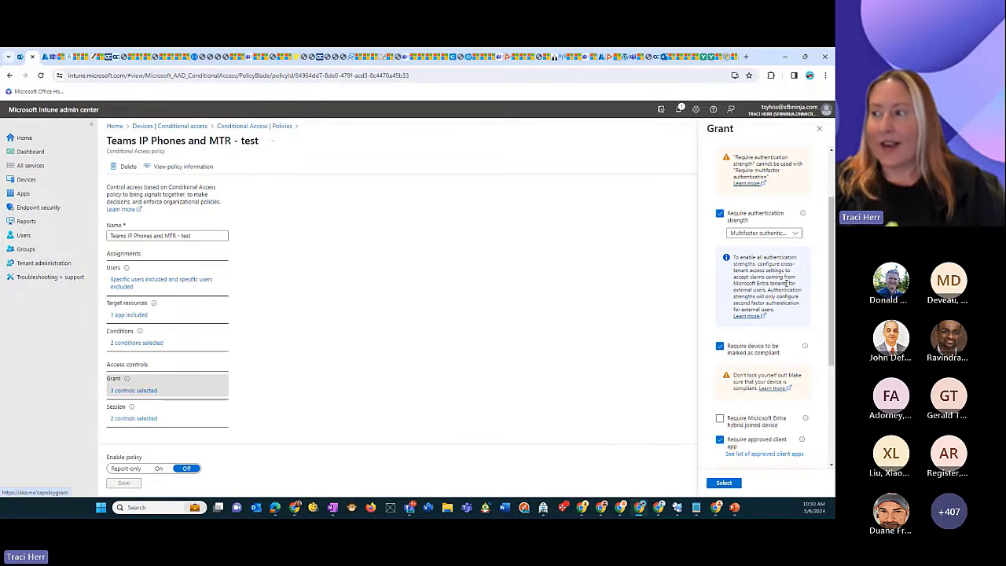
drag(727, 210, 780, 228)
scroll(753, 356, down, 2)
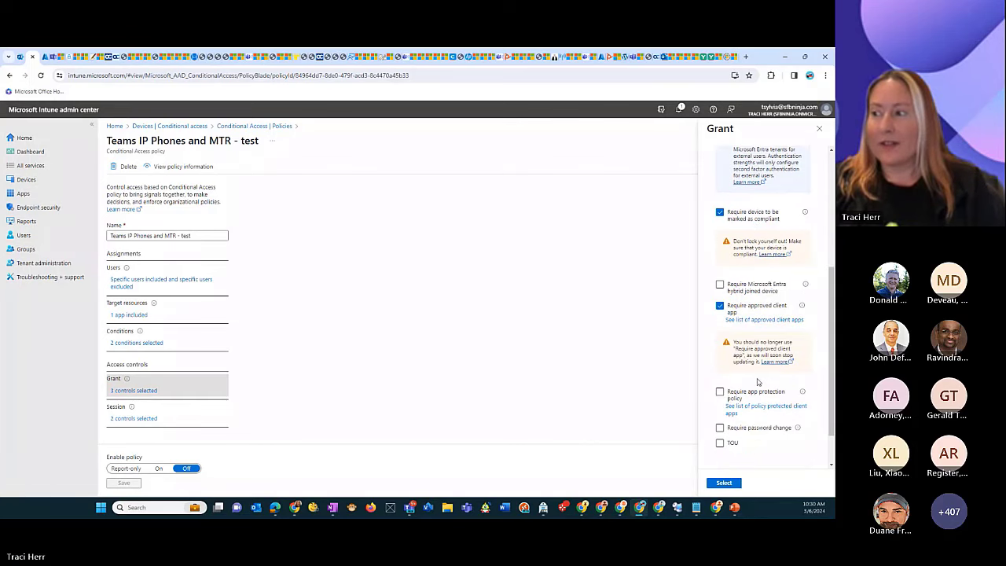
drag(788, 305, 728, 310)
click(720, 305)
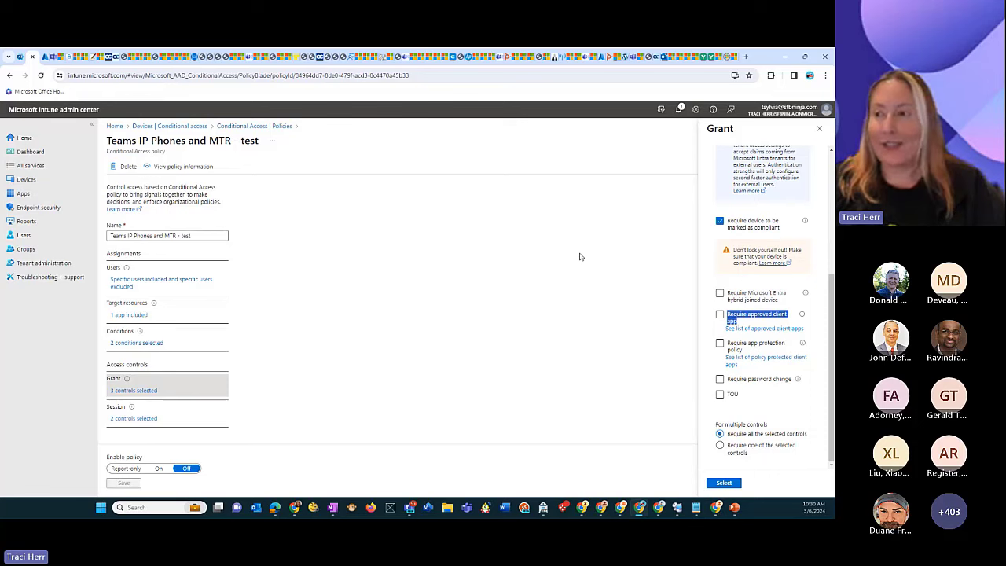
Step: Discard the unsaved grant edits, open the policy's conditions and check the filter for devices
click(137, 345)
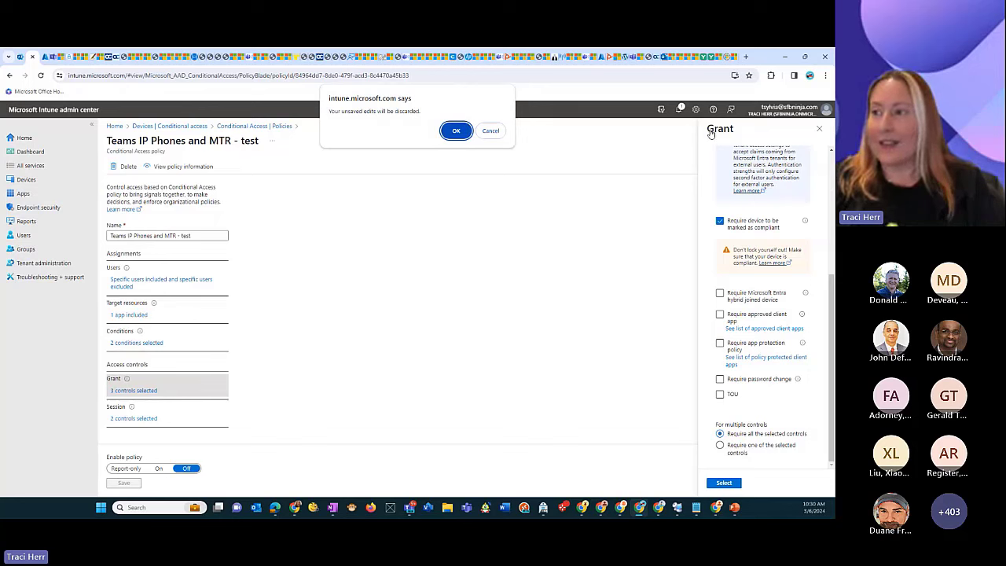
click(492, 130)
click(156, 346)
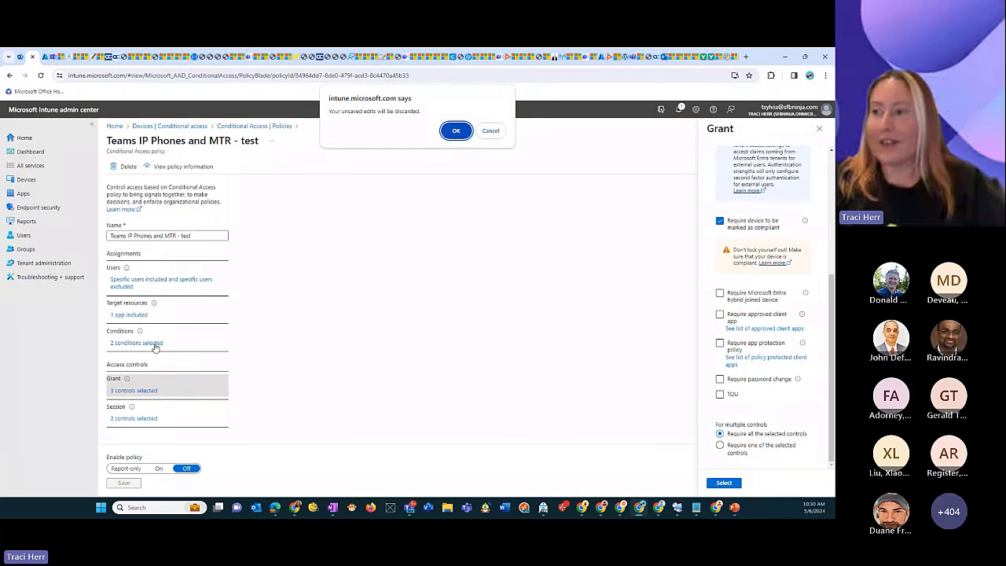
click(455, 130)
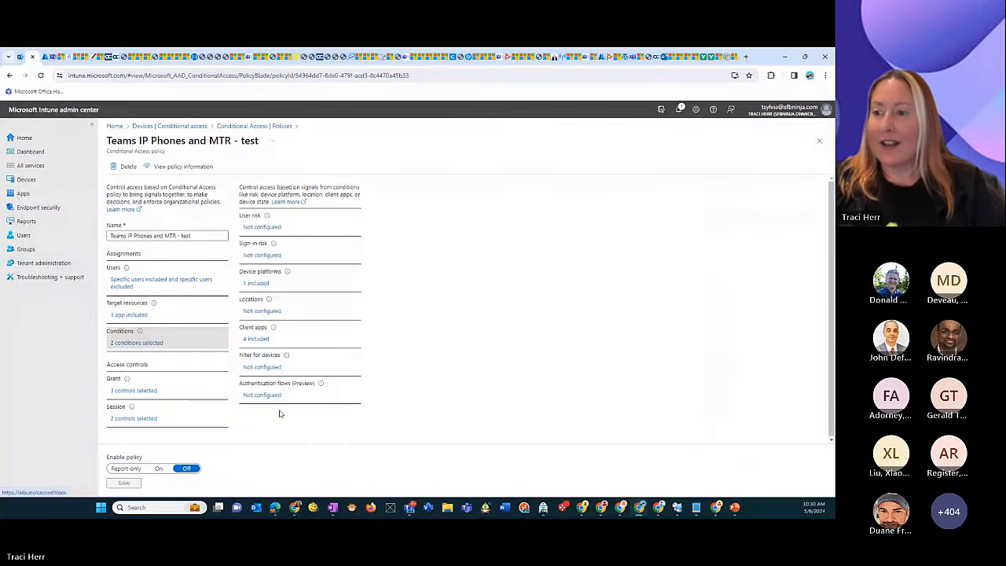
click(263, 367)
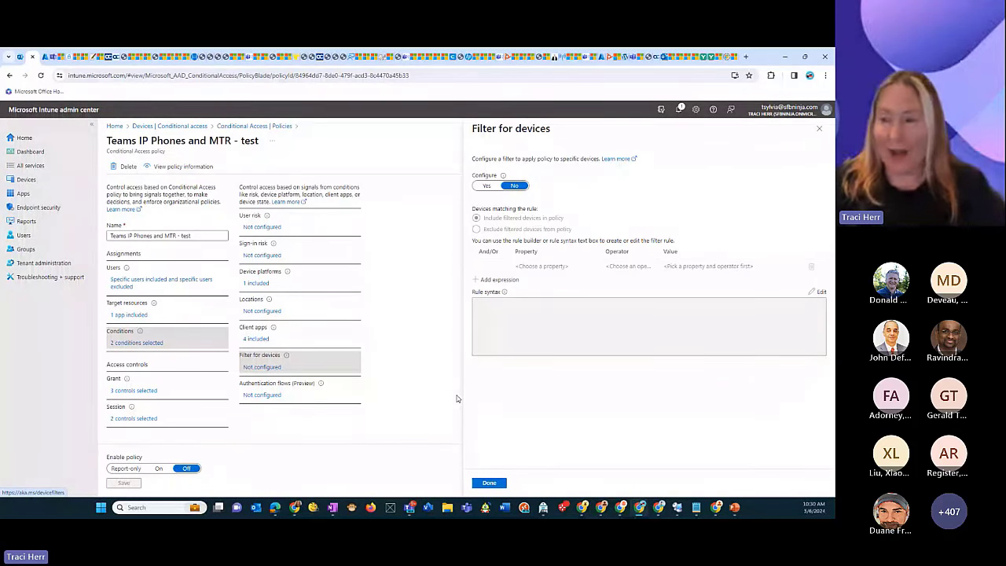
click(819, 128)
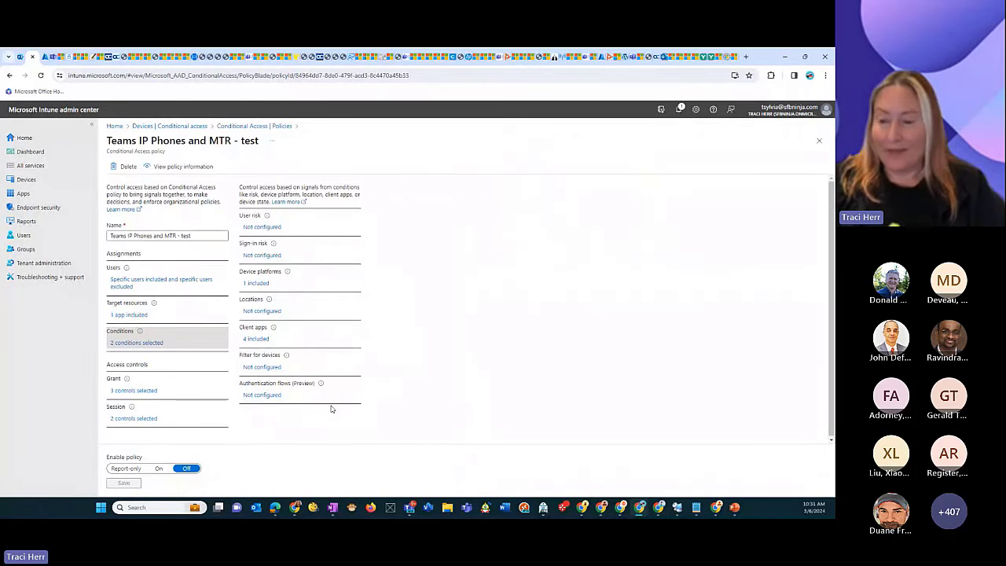
Step: In the policy's session controls, enable Sign-in frequency and clear Use app enforced restrictions and Use Conditional Access App Control
click(144, 418)
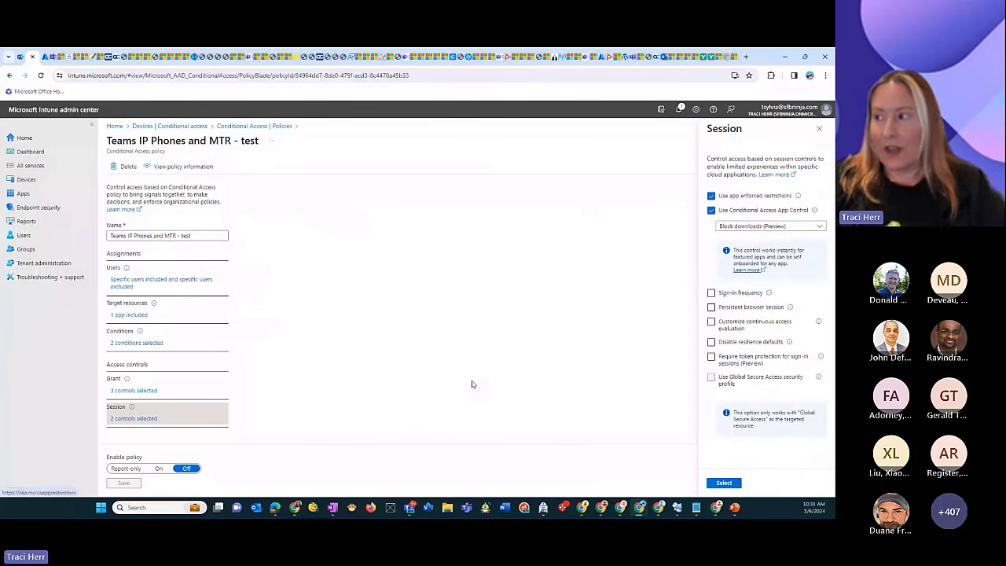
click(712, 292)
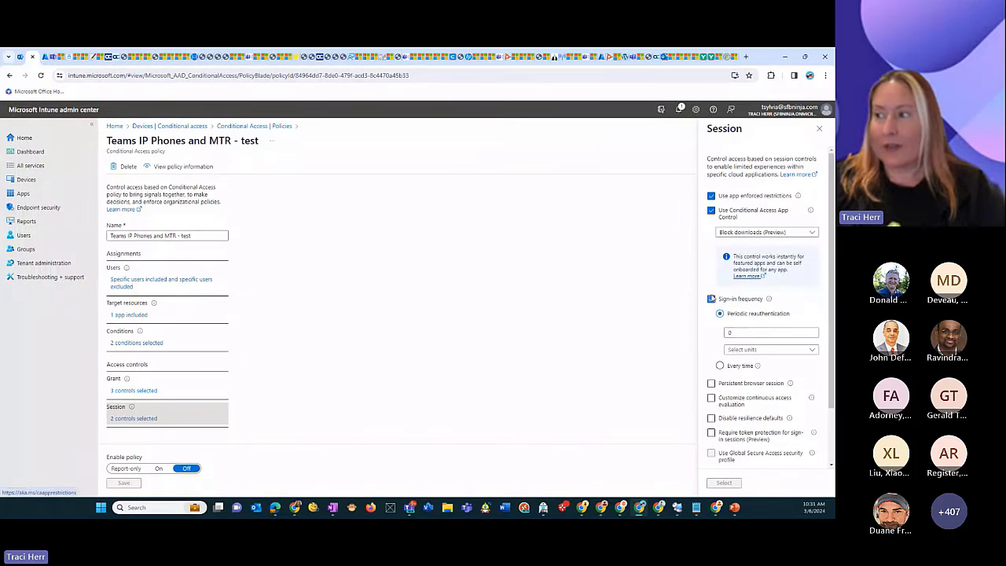
double_click(736, 330)
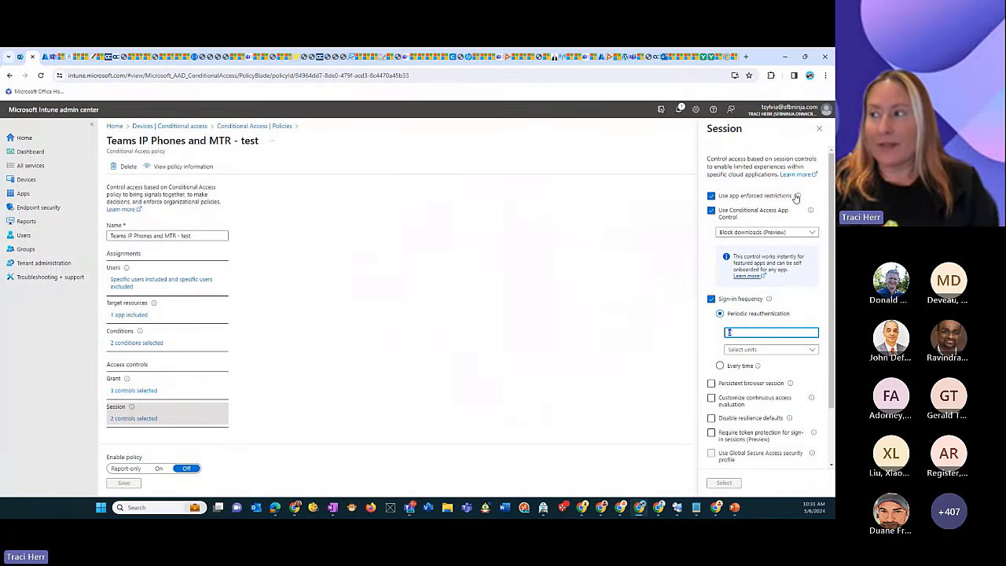
click(711, 196)
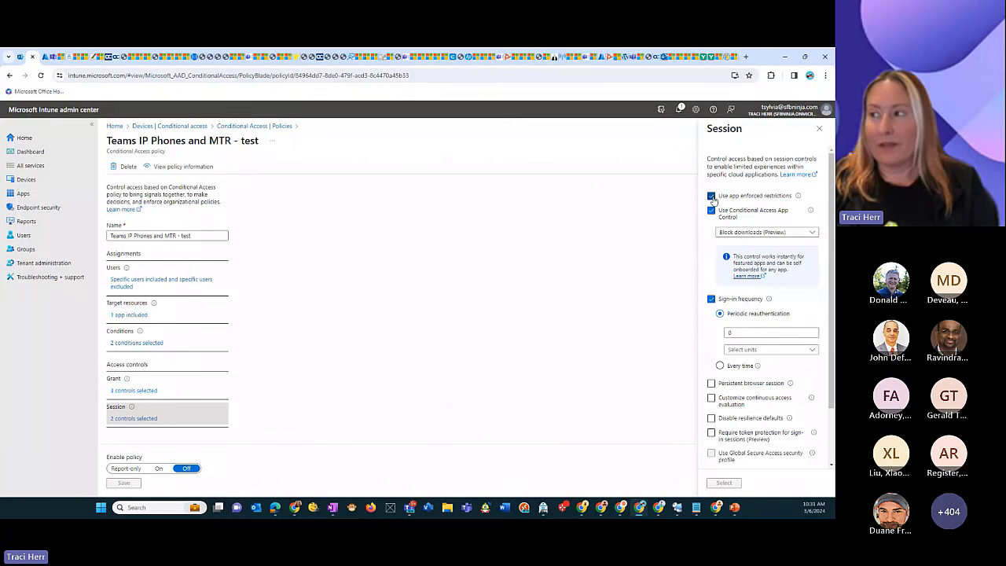
click(711, 210)
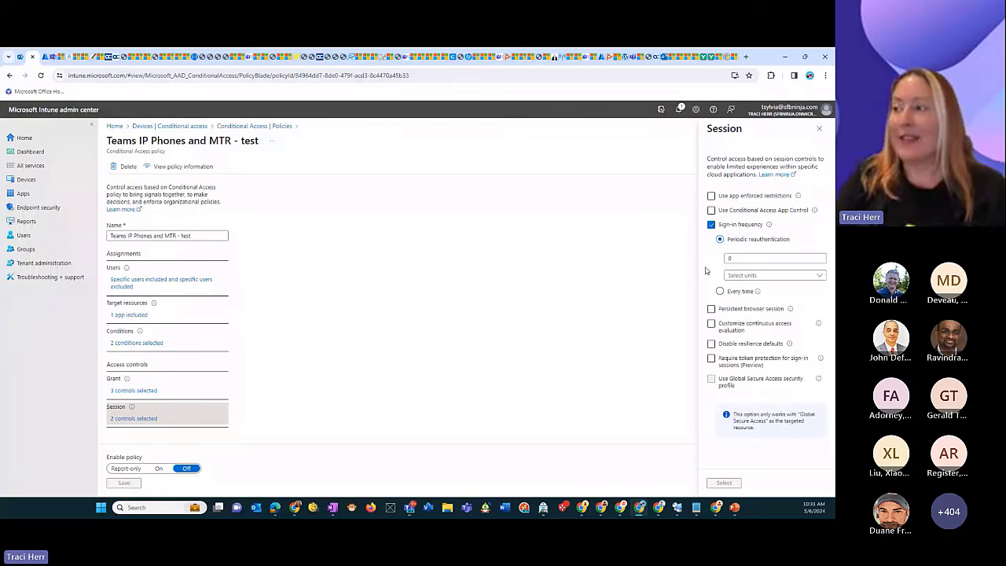
Step: Set the sign-in frequency's periodic reauthentication to 8 days and close the session controls, discarding the unsaved edits
double_click(729, 259)
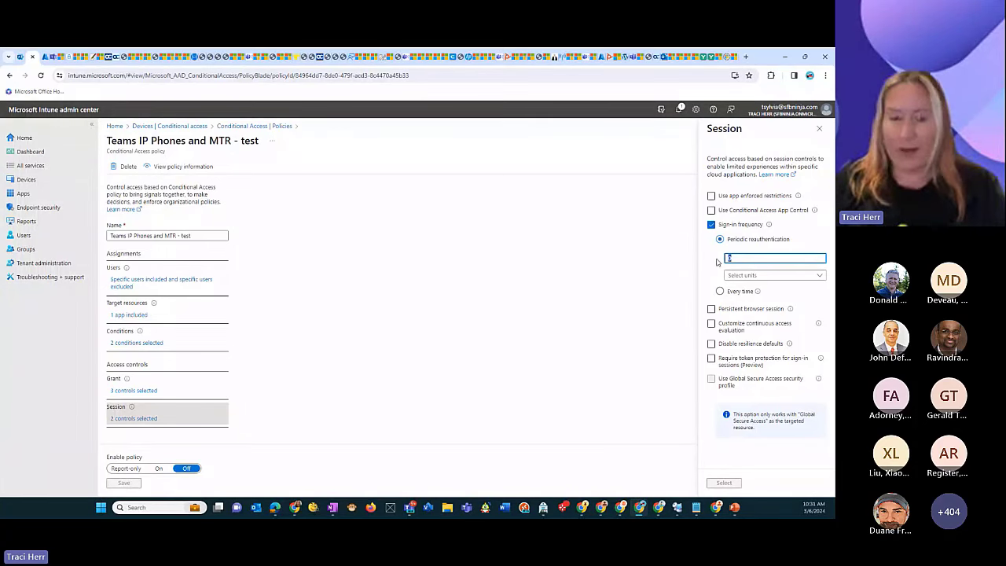
text(8)
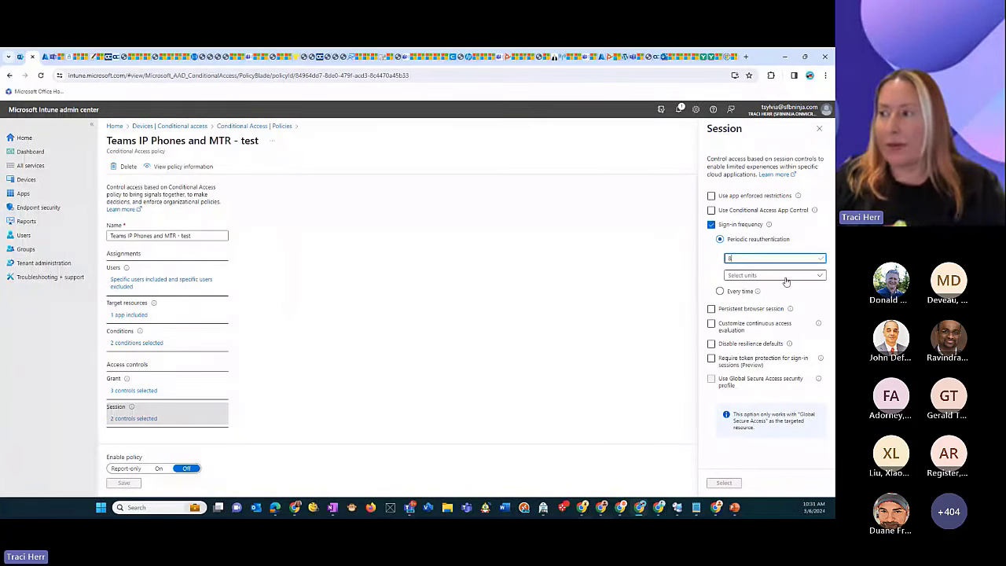
click(786, 277)
click(752, 300)
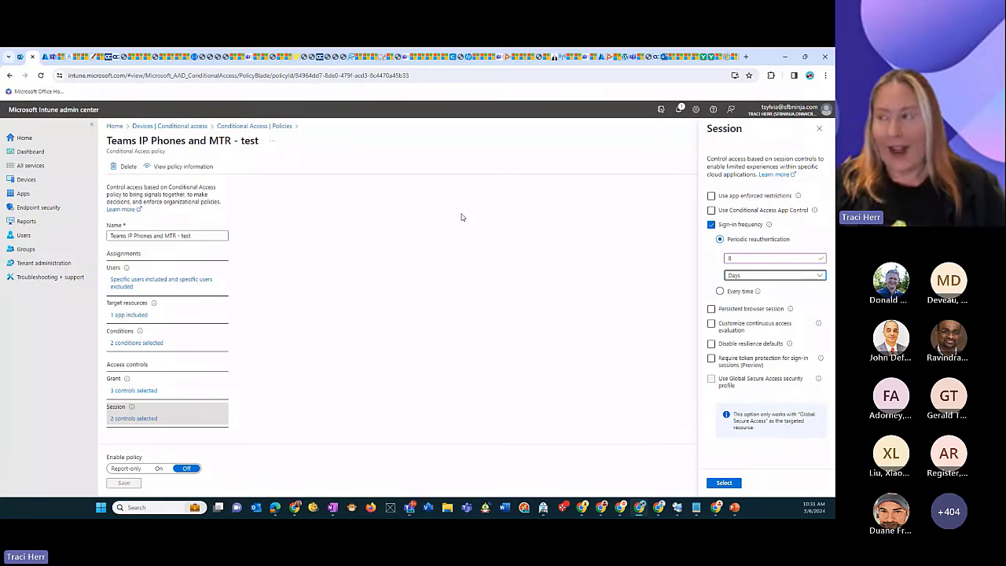
click(818, 130)
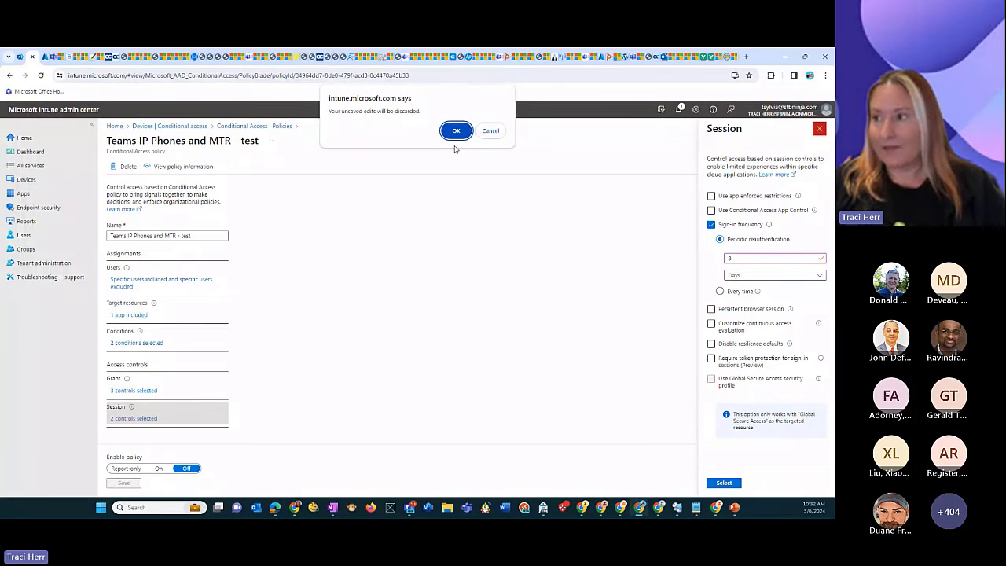
click(456, 131)
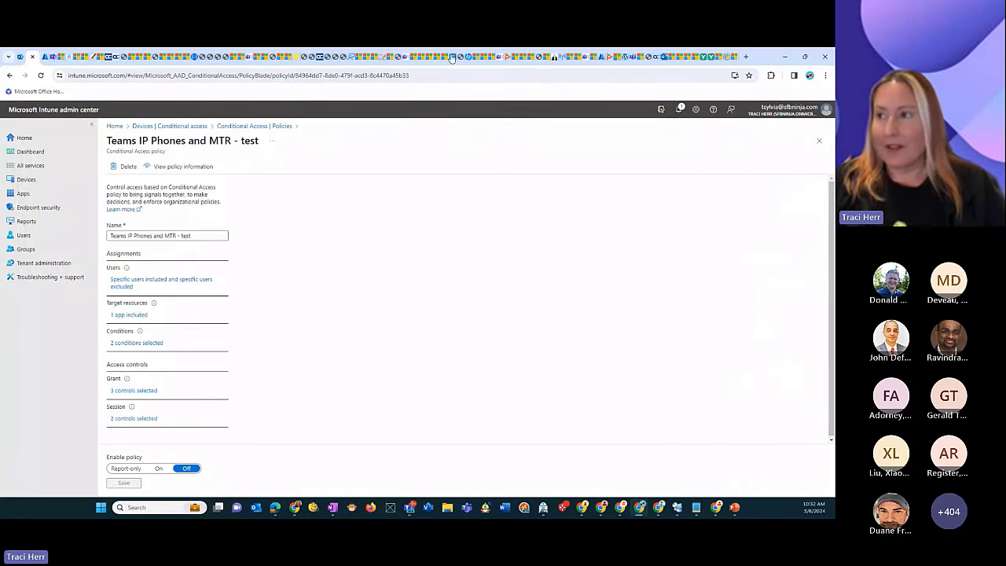
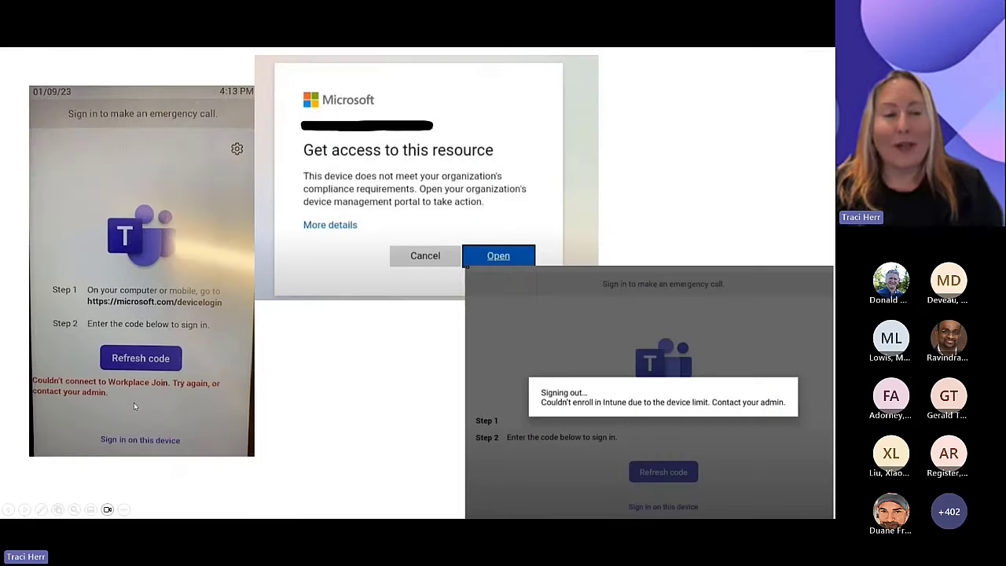
click(133, 402)
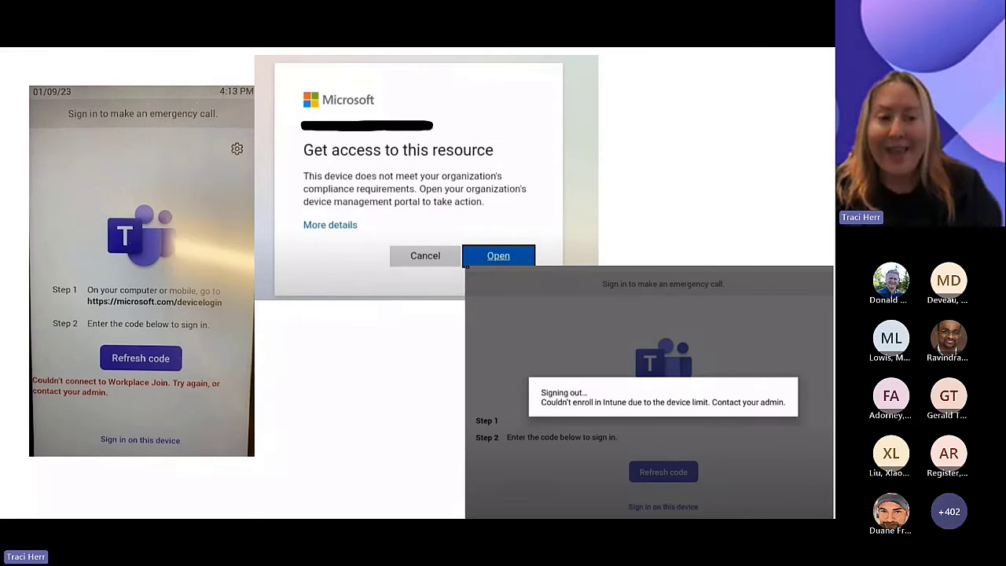
key(ctrl)
key(ctrl)
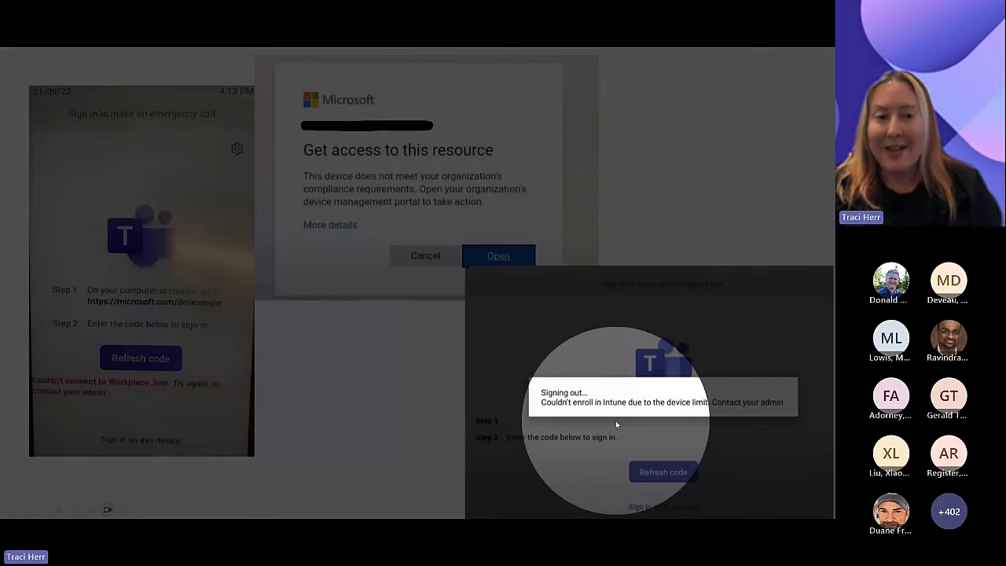
key(Escape)
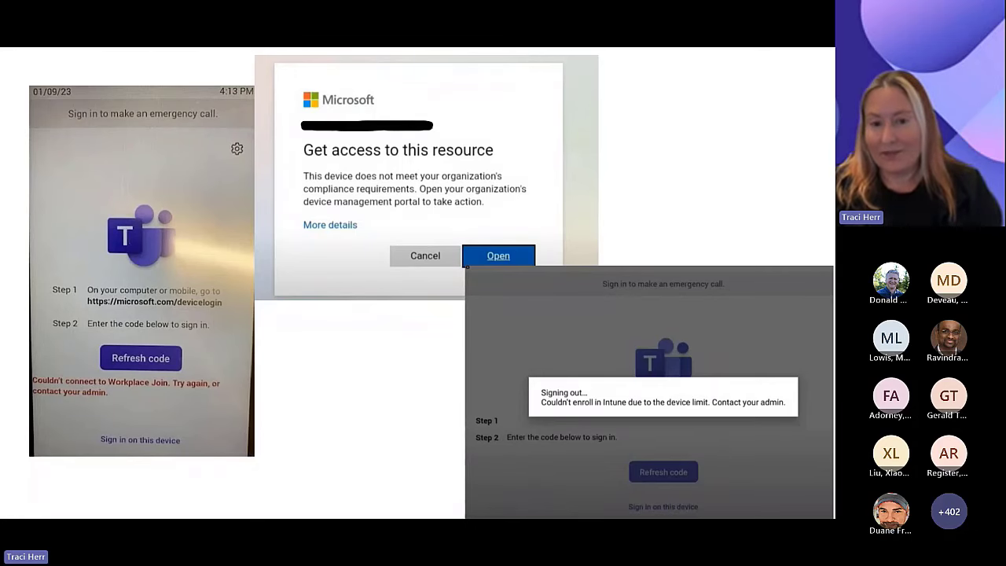
key(Right)
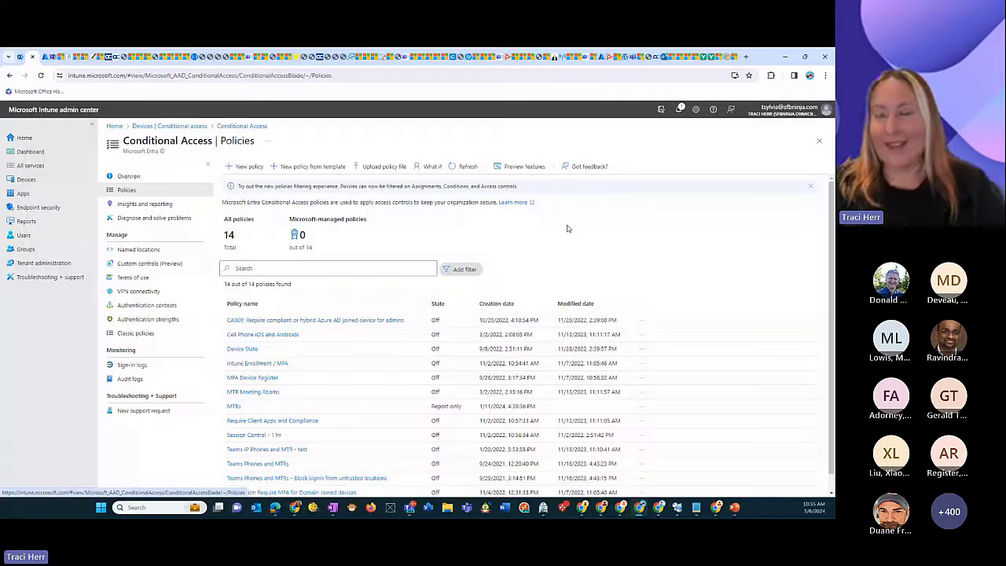
Step: Search the What If users for "cap", select the Common Area Phone account and run the policy evaluation for it
click(431, 166)
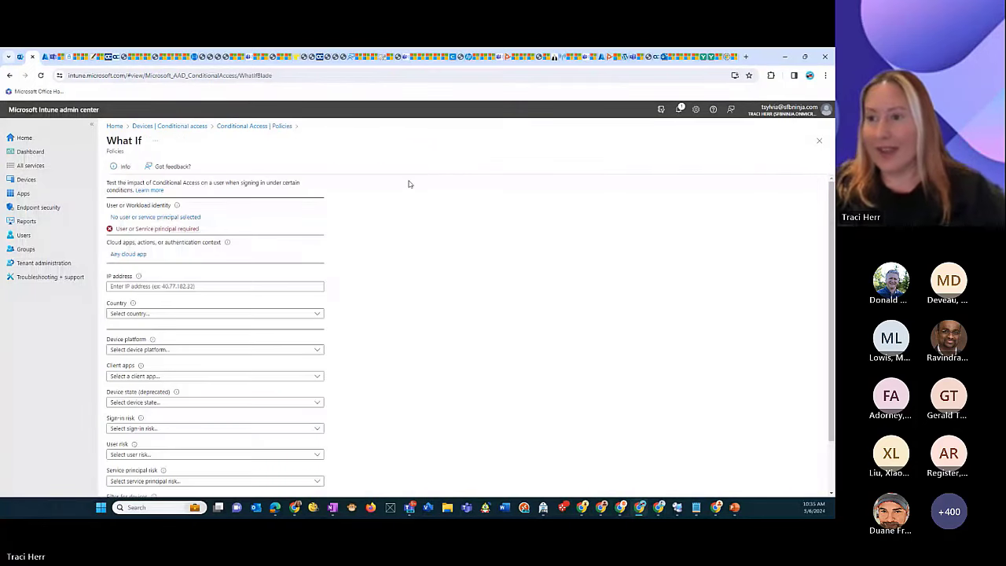
click(182, 218)
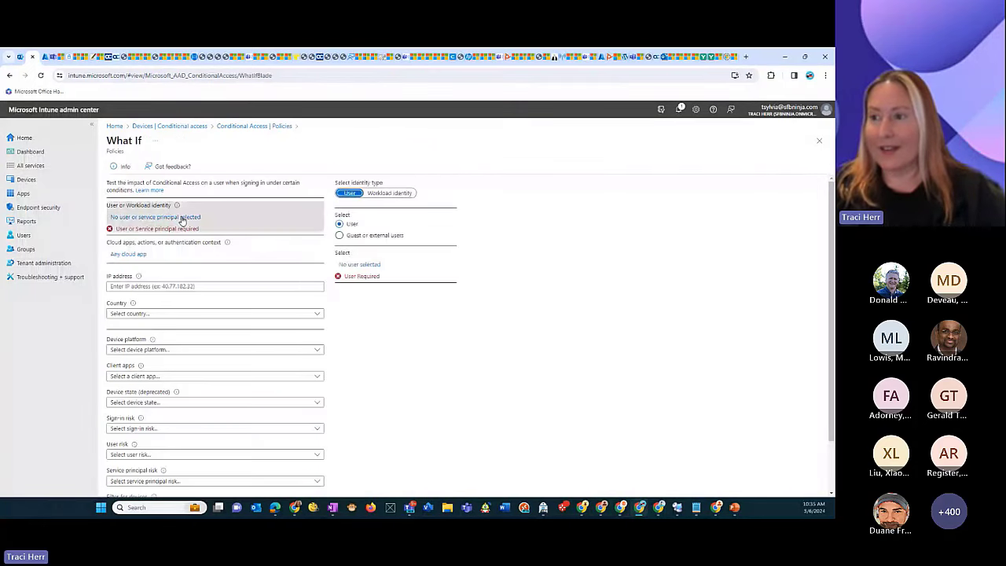
click(369, 265)
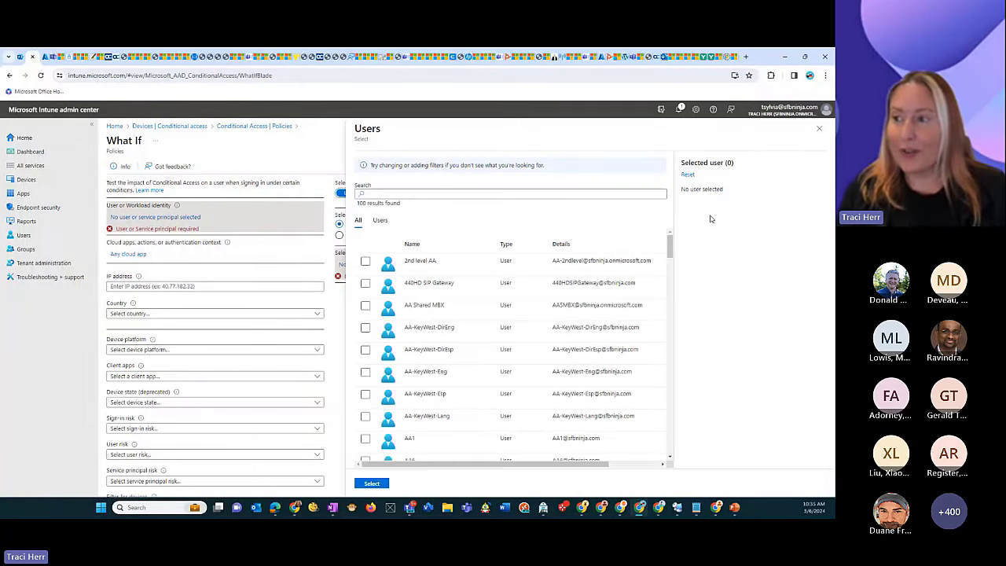
click(444, 194)
text(cap)
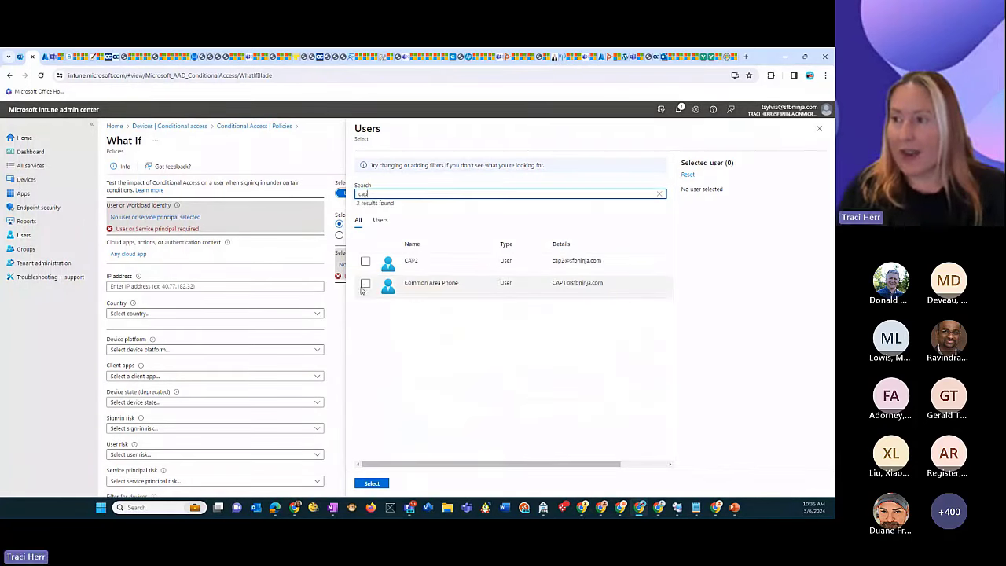
click(365, 284)
click(376, 485)
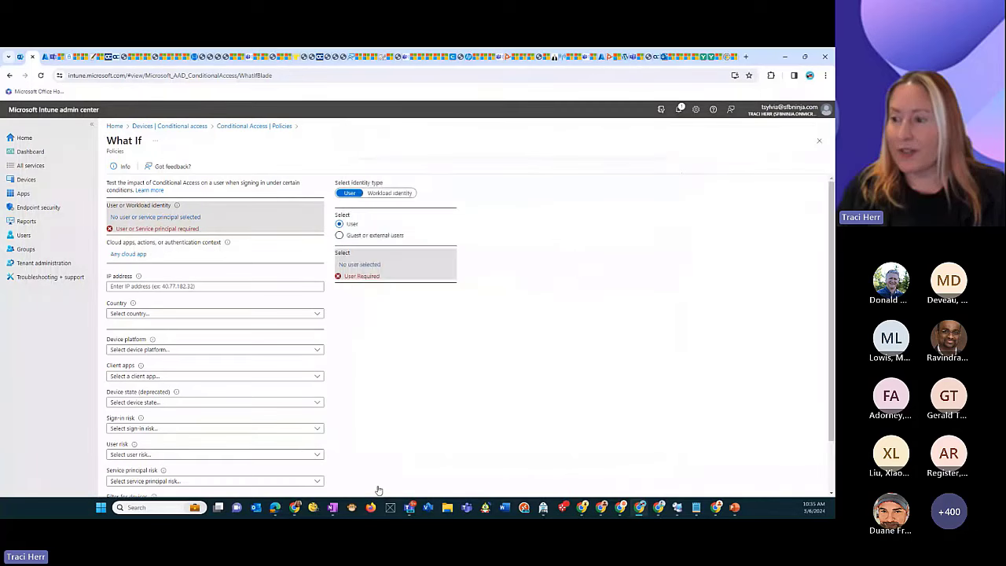
scroll(375, 367, down, 1)
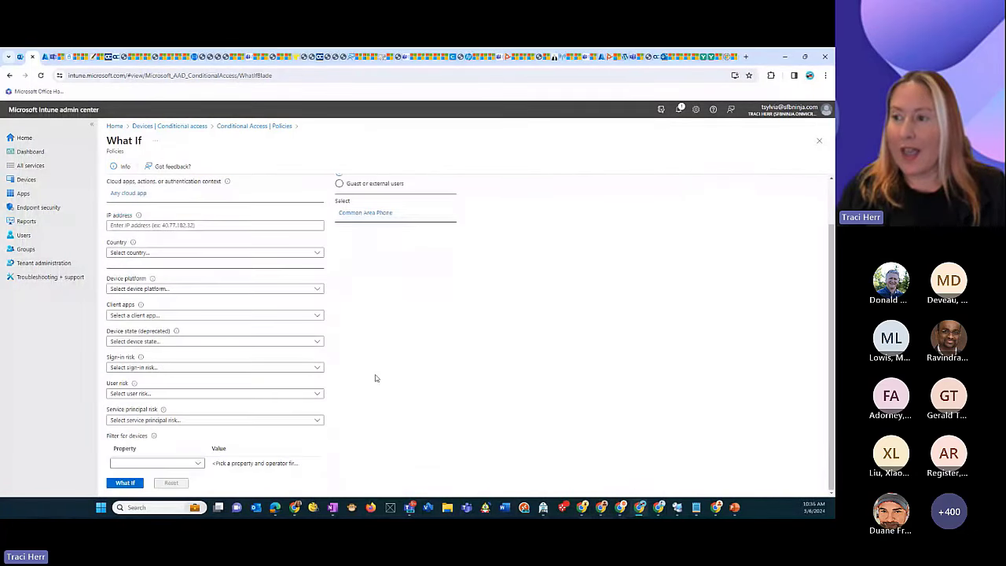
click(124, 482)
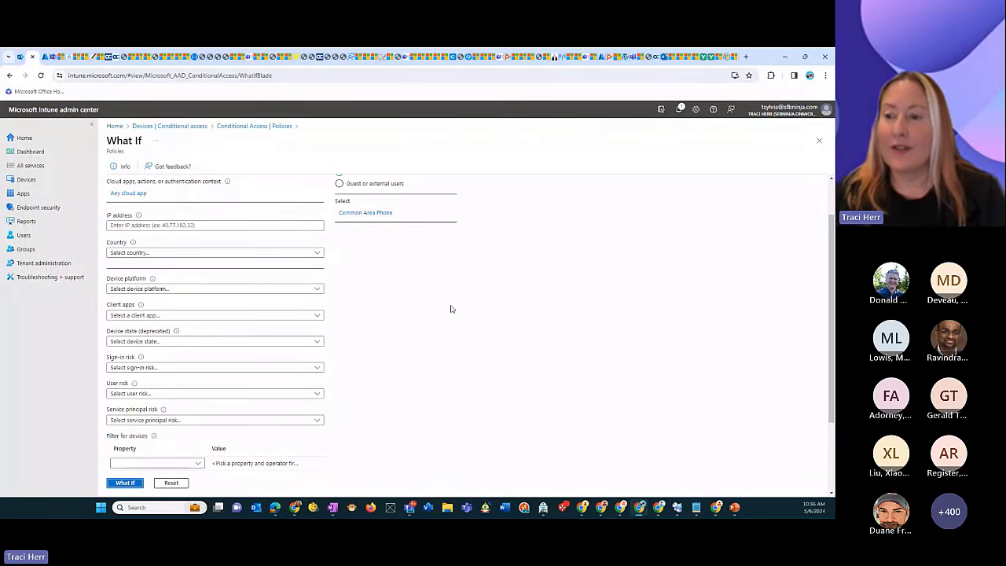
Step: Run the What If evaluation for the Common Area Phone account and review the policies that will apply and those that will not
click(122, 485)
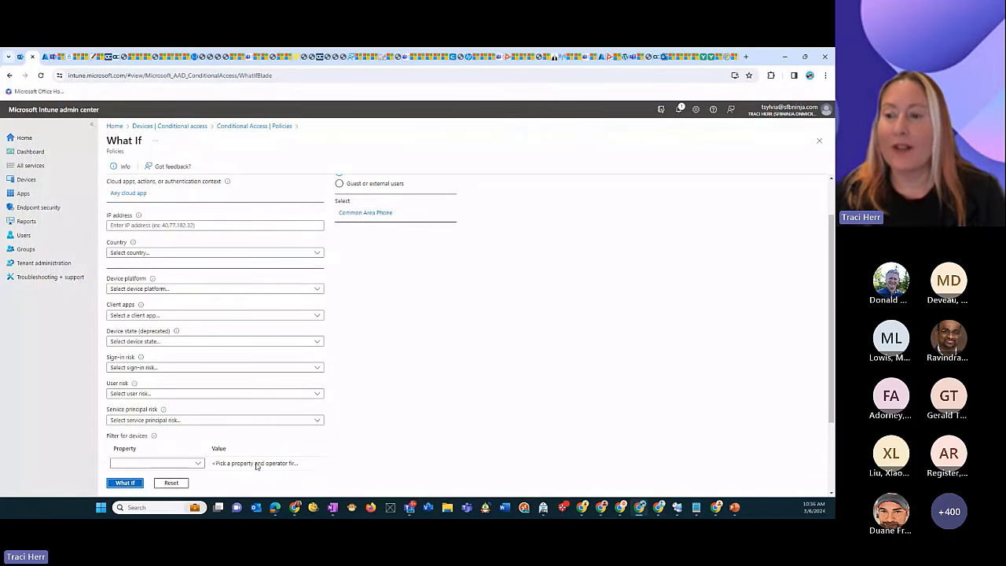
scroll(398, 413, down, 2)
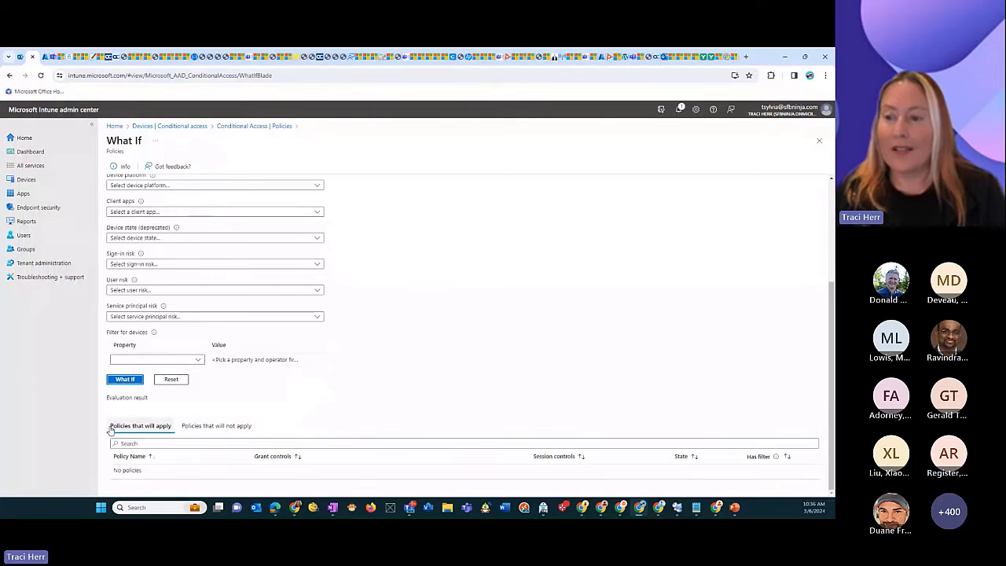
click(115, 470)
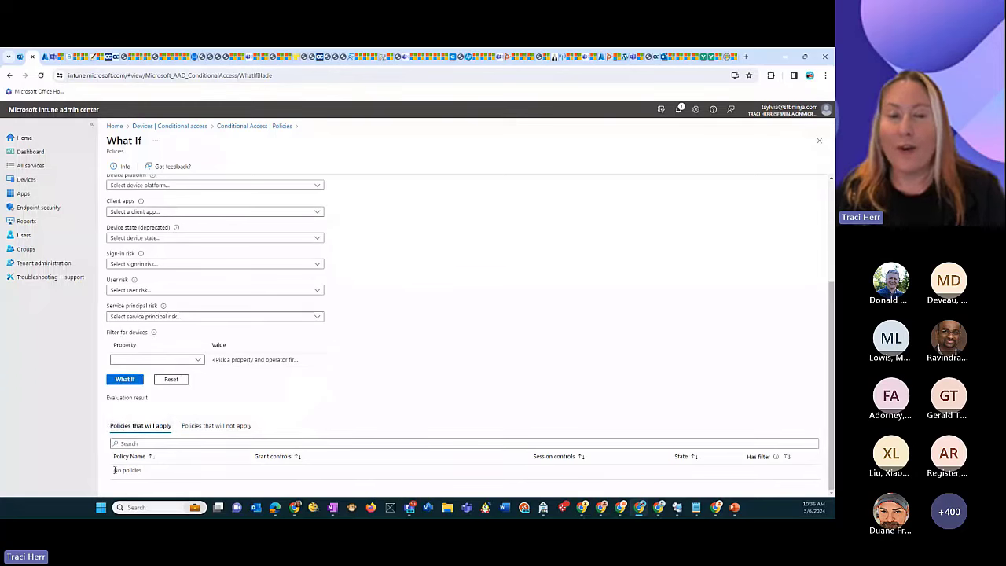
drag(114, 470, 158, 472)
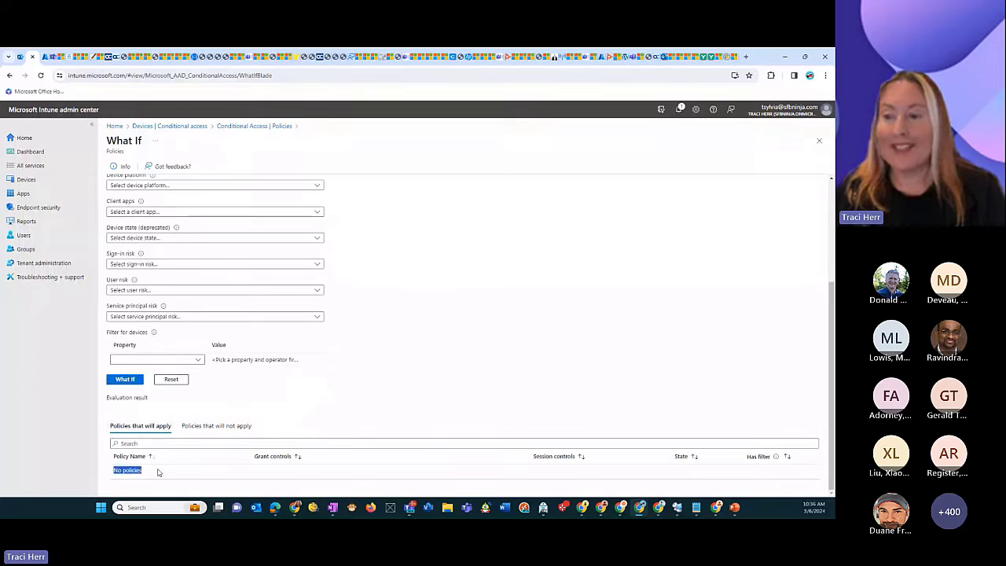
click(234, 428)
scroll(417, 388, down, 3)
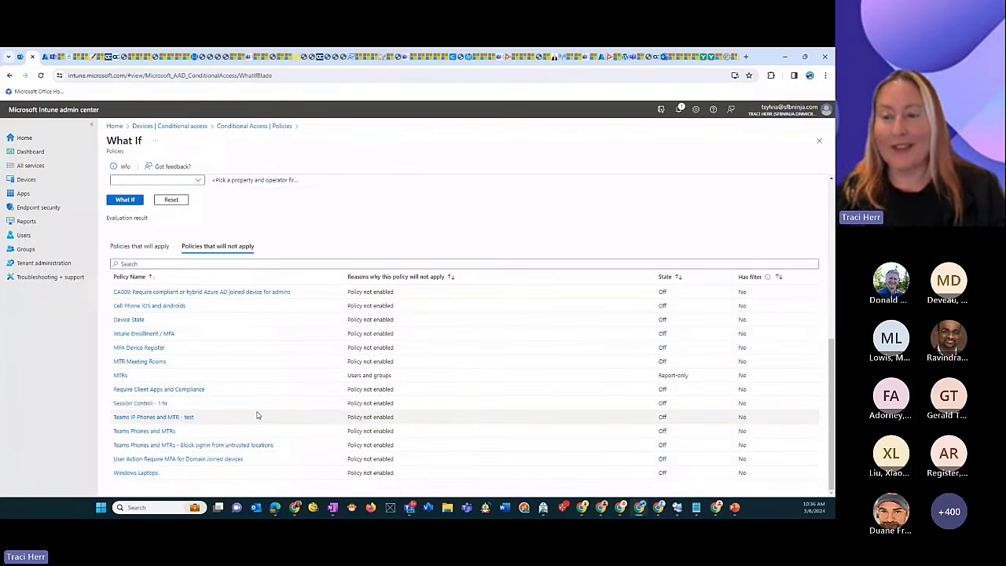
click(143, 254)
scroll(348, 362, up, 5)
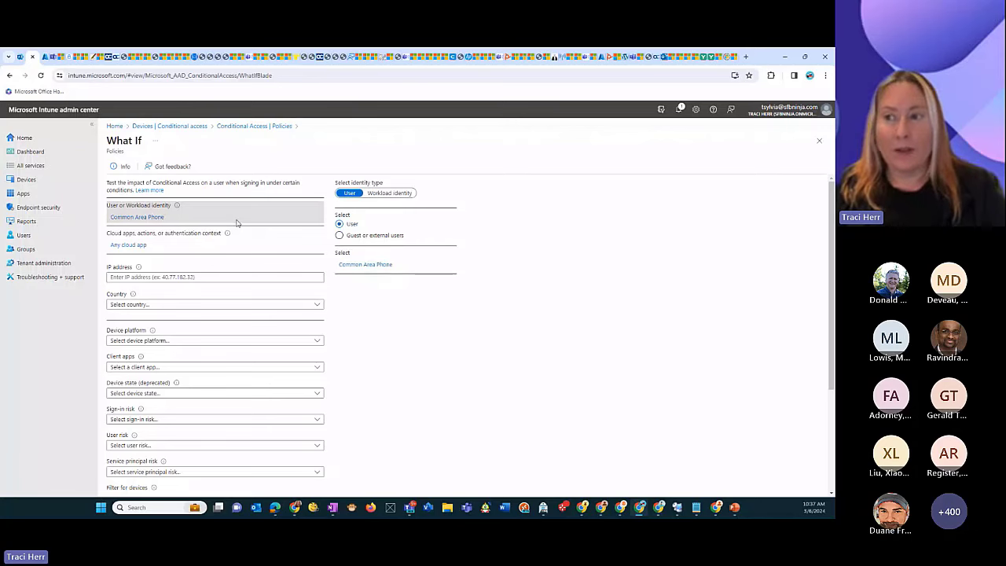
Step: Leave What If, open Intune troubleshooting for the 440HD SIP Gateway user and check its Intune licence status
click(264, 127)
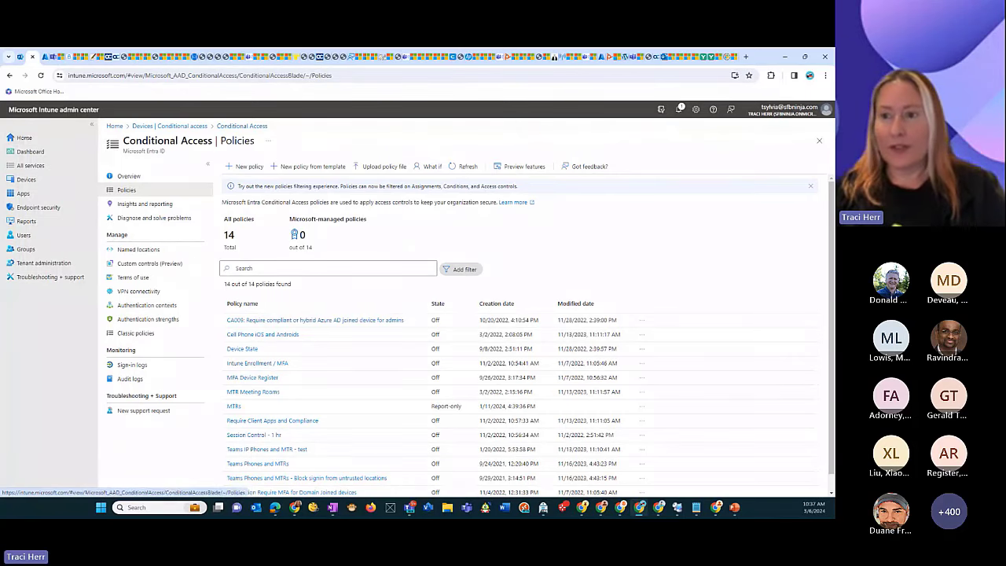
click(68, 278)
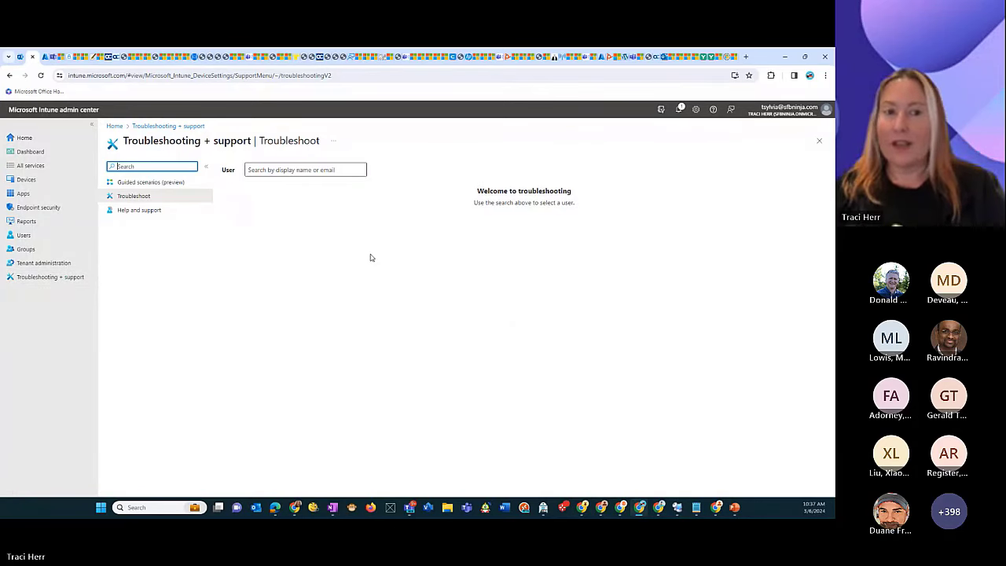
click(271, 170)
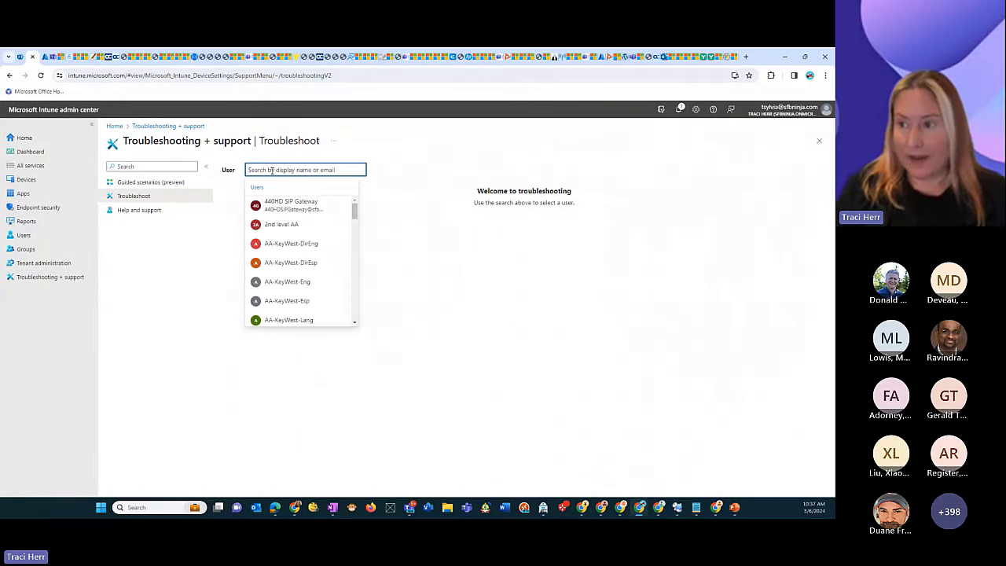
click(306, 206)
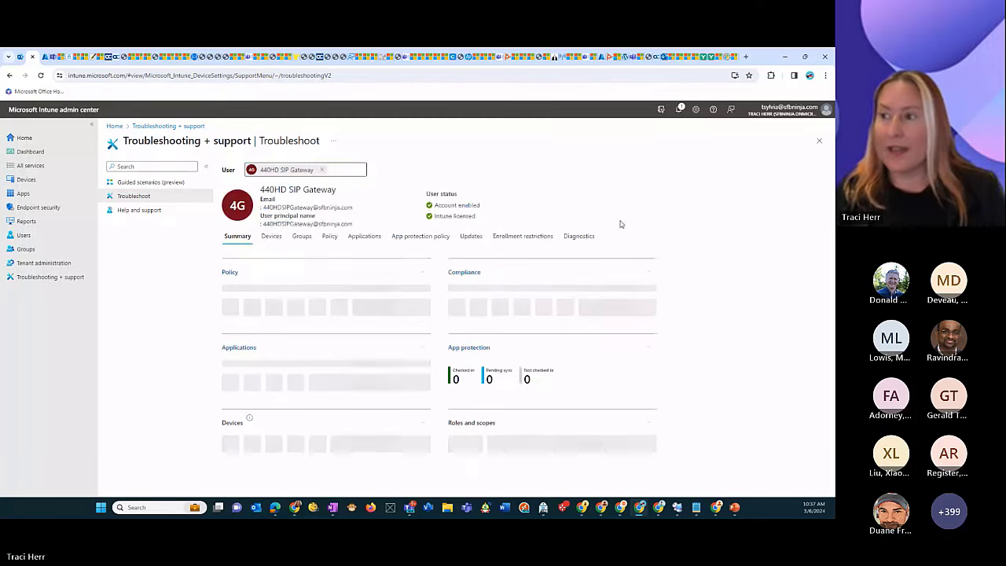
drag(476, 216, 425, 216)
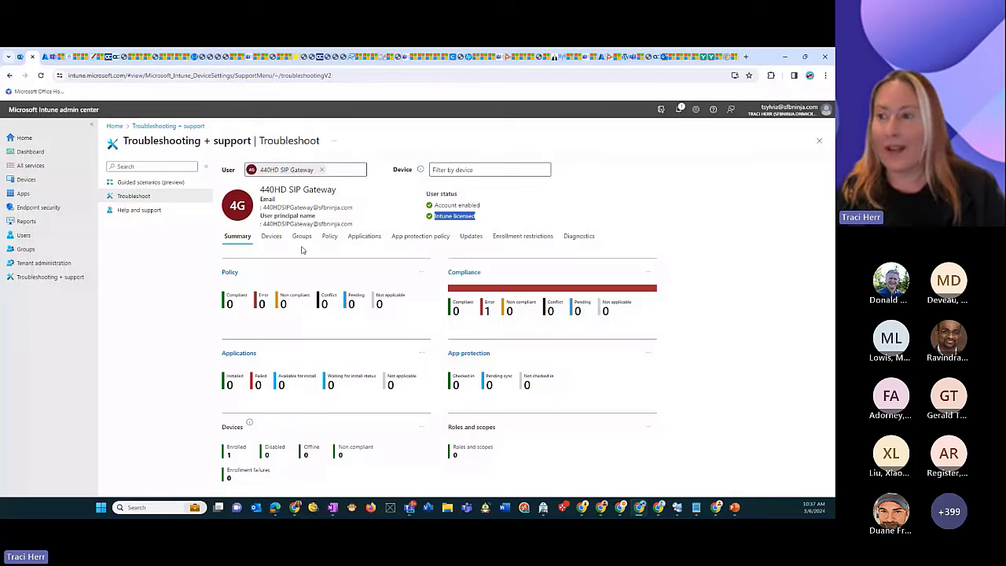
Step: Check the Intune and Microsoft Entra compliance of the 440HD SIP Gateway user's device, and return to the Devices overview
click(271, 237)
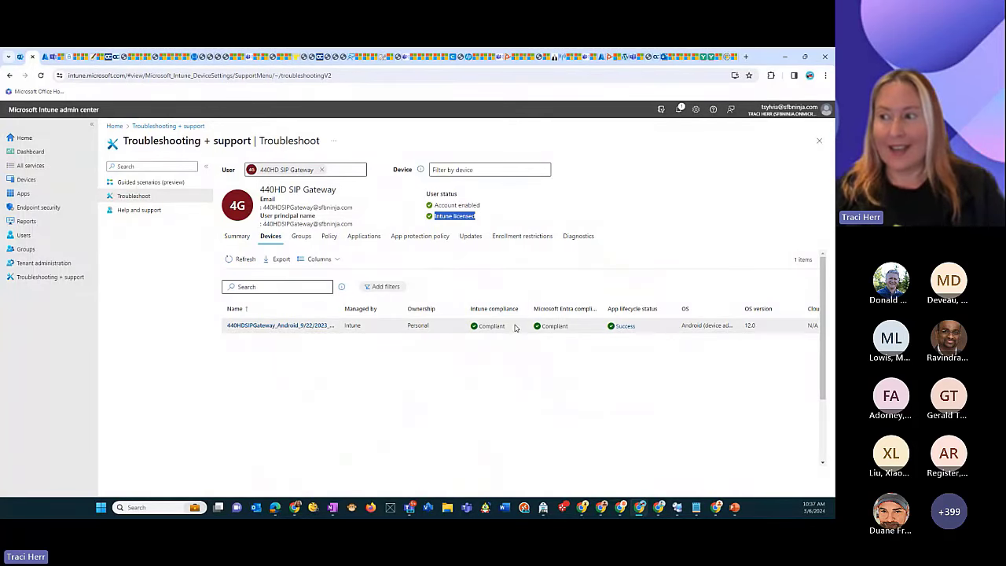
drag(515, 328, 469, 328)
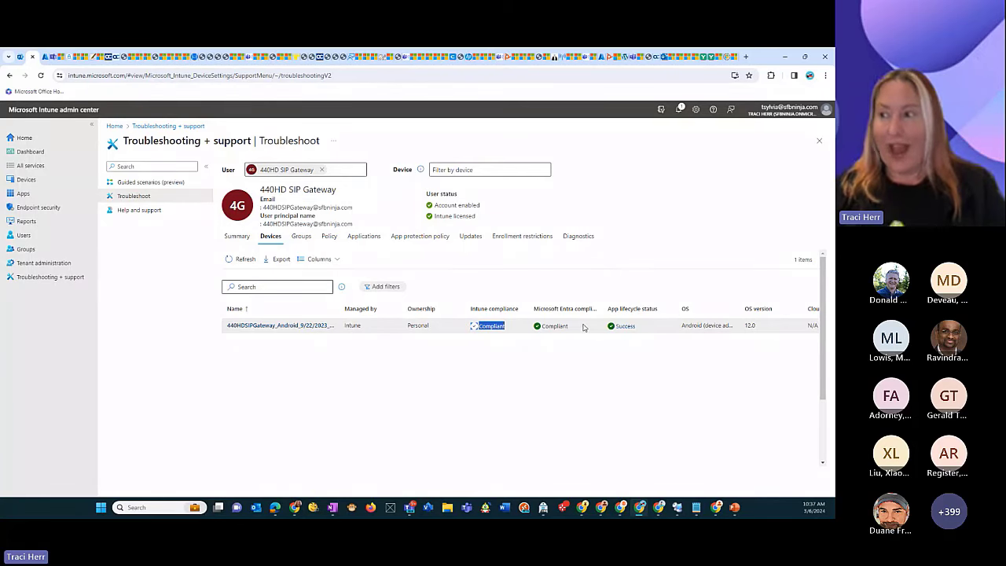
drag(585, 328, 539, 327)
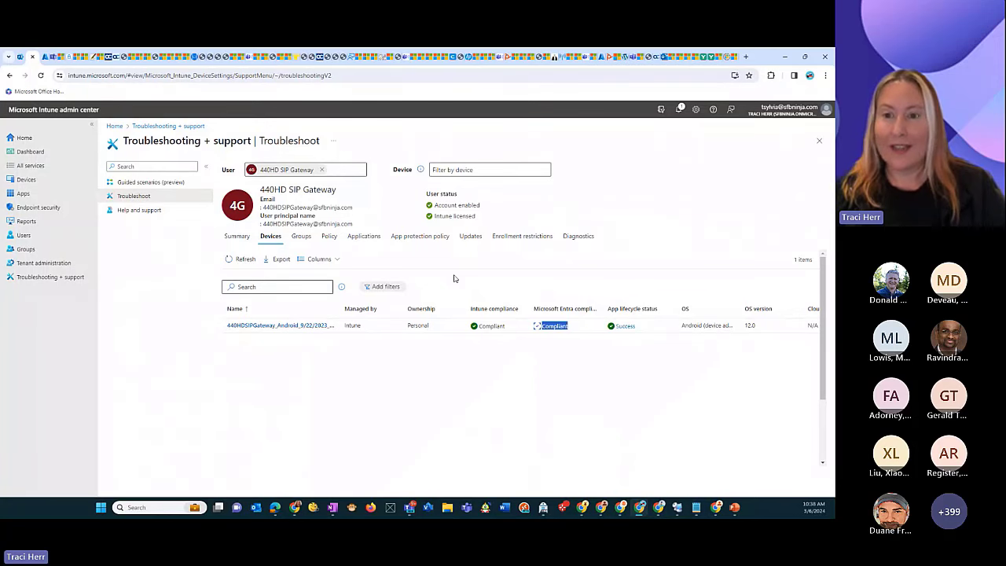
click(28, 180)
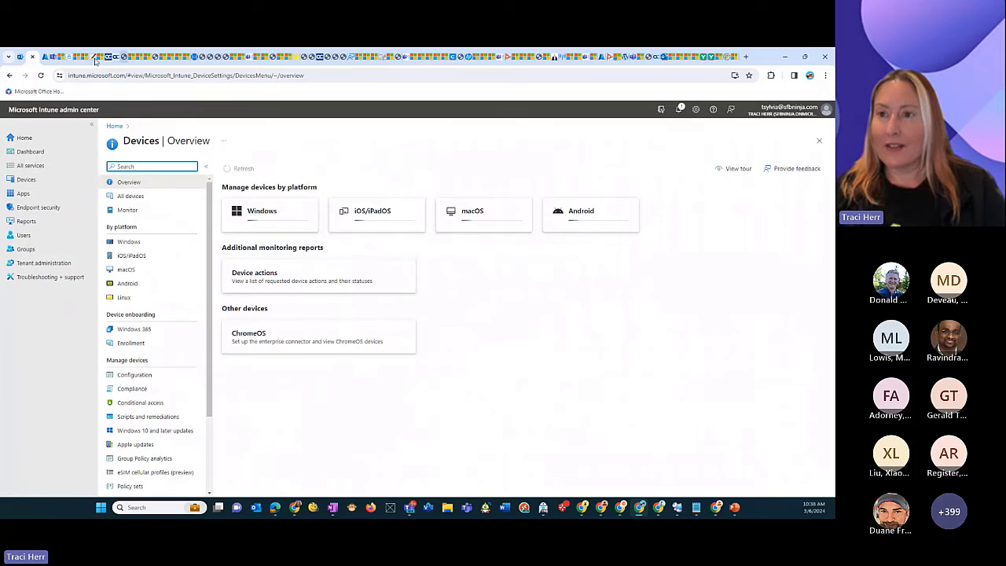
Step: Switch to Microsoft Entra ID in the Azure portal and open the sign-in logs
click(45, 57)
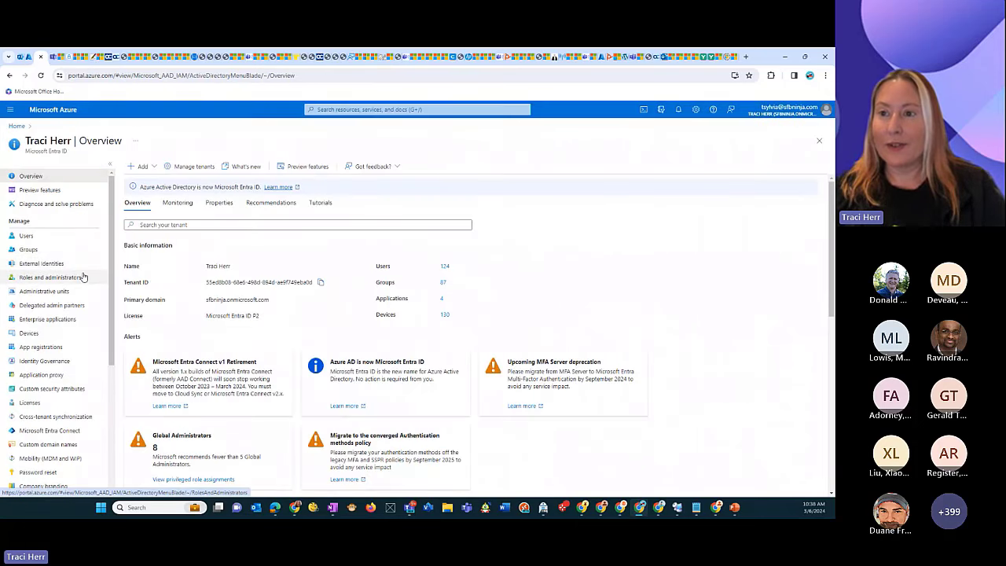
scroll(96, 378, down, 1)
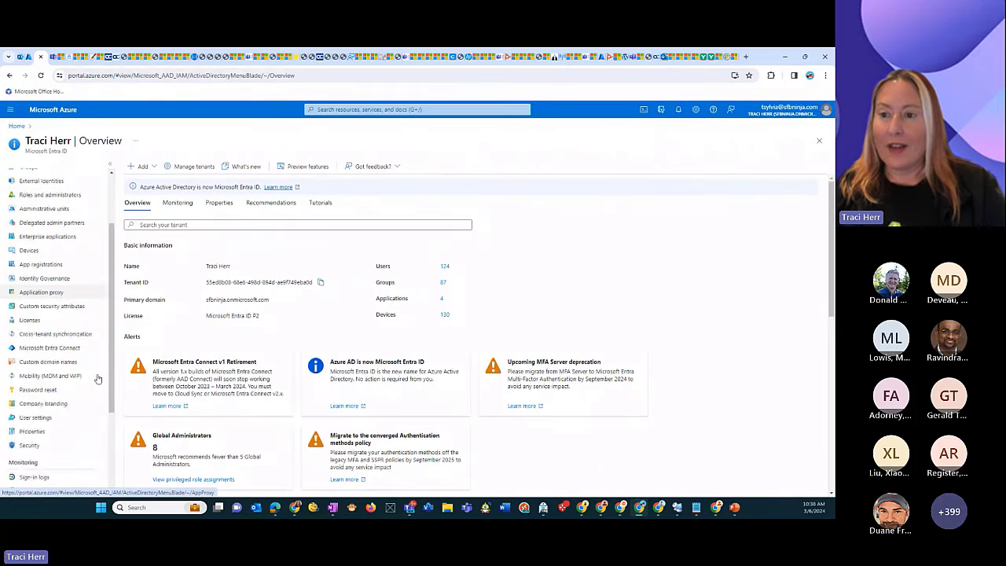
scroll(97, 378, down, 1)
click(47, 387)
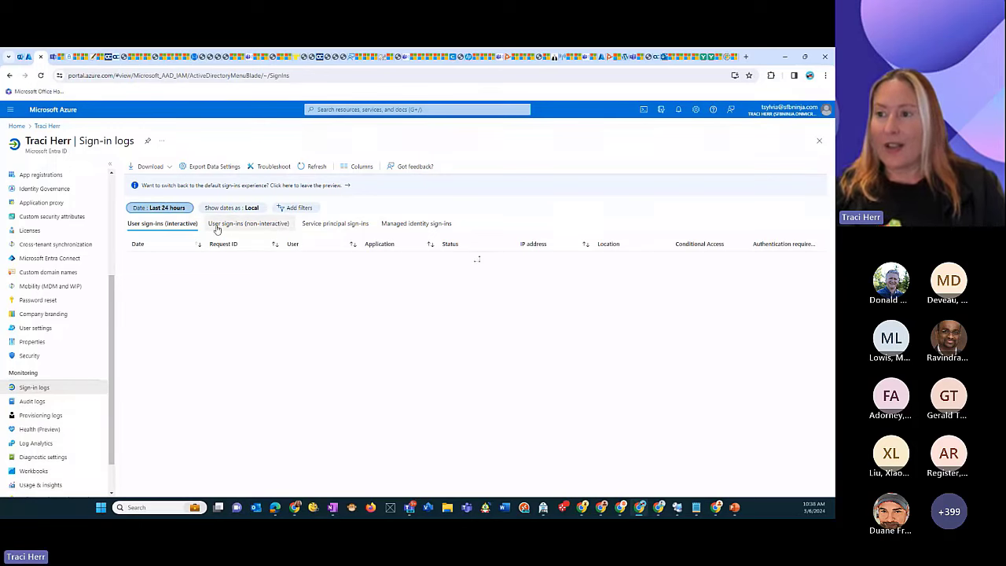
Step: Browse the non-interactive user sign-ins from the last 24 hours
click(259, 224)
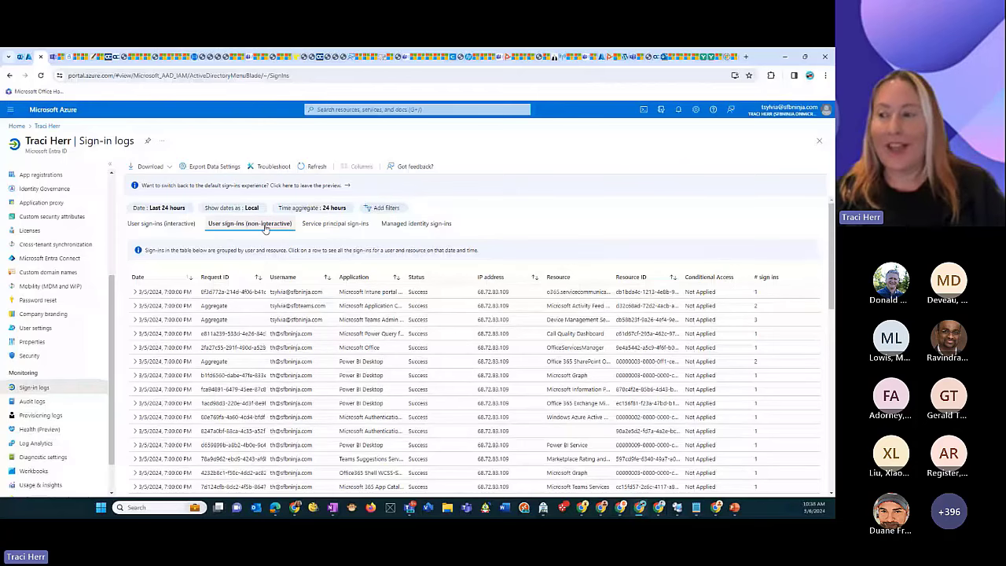
scroll(419, 350, down, 3)
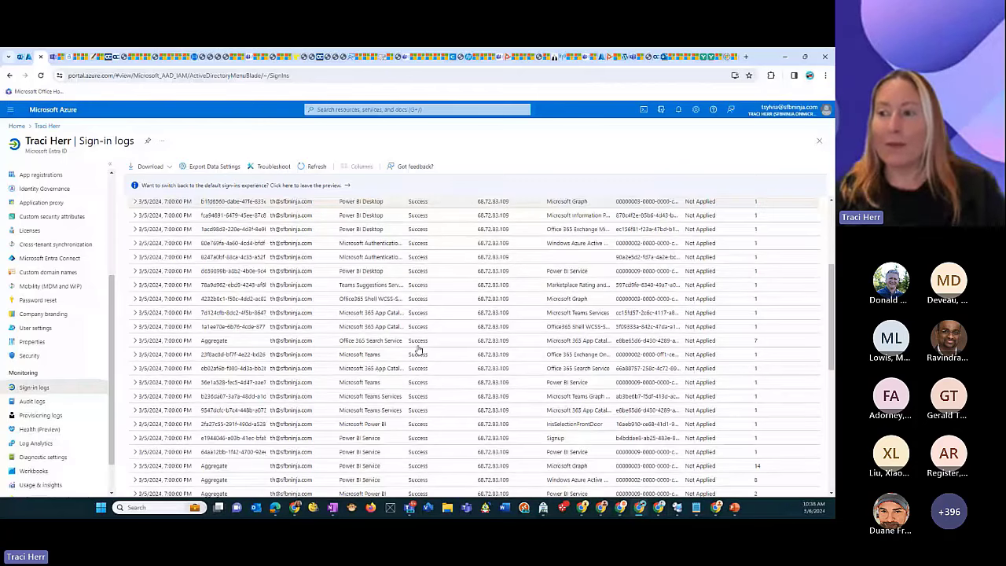
scroll(419, 350, up, 1)
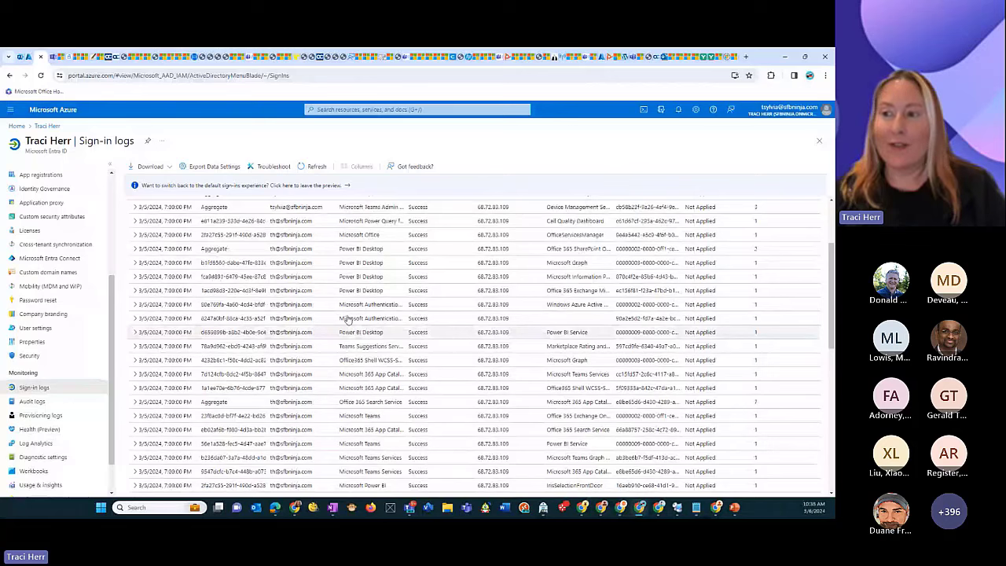
scroll(347, 318, up, 2)
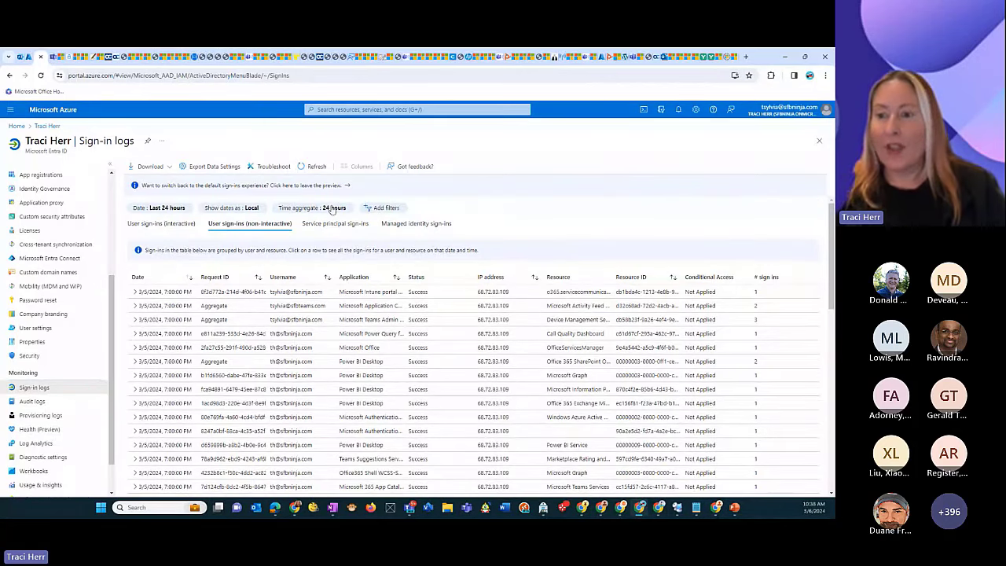
Step: In the audit logs, open the device entry about lost compliance, check its activity type and initiating service, and close the details
click(61, 404)
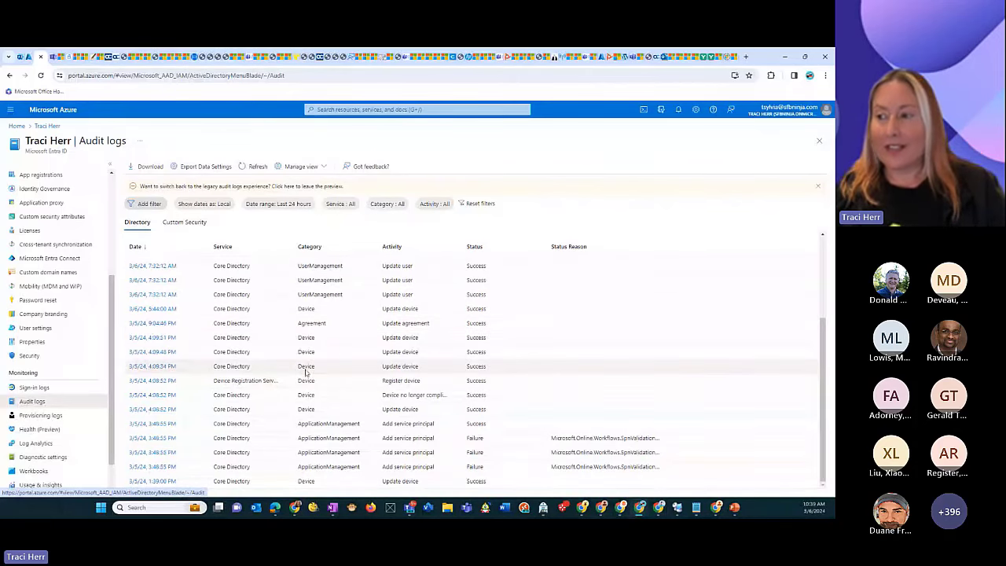
click(359, 368)
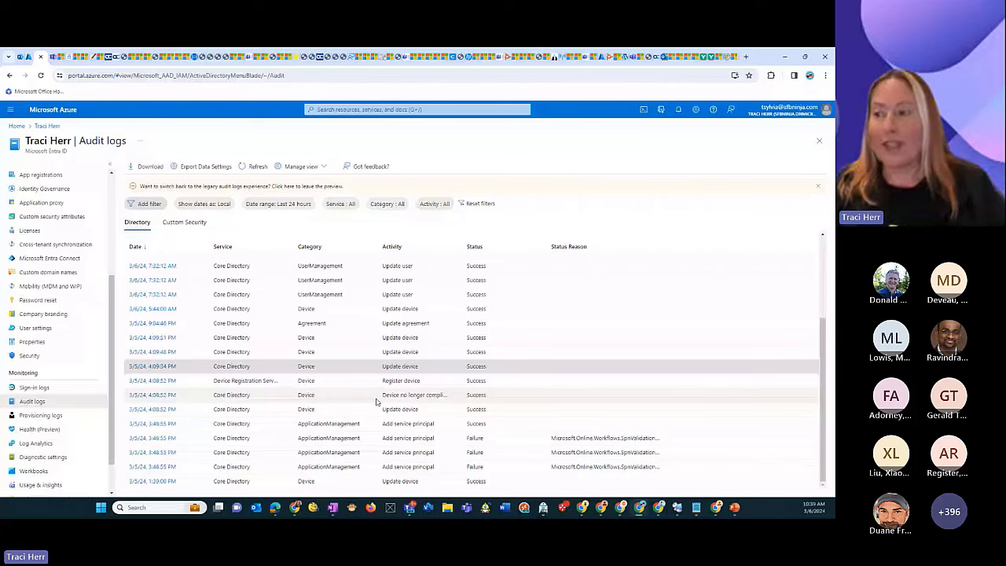
click(376, 400)
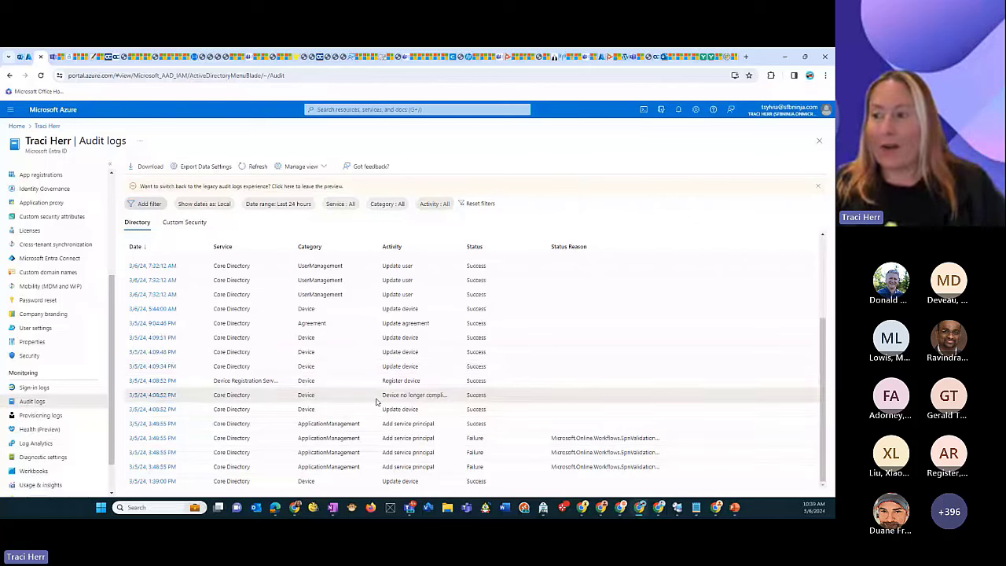
click(174, 396)
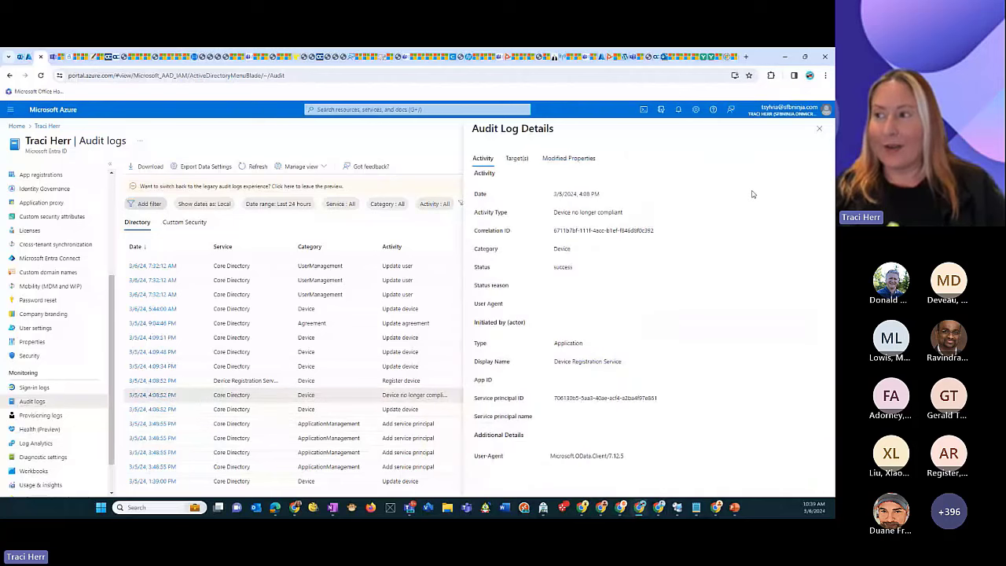
triple_click(718, 210)
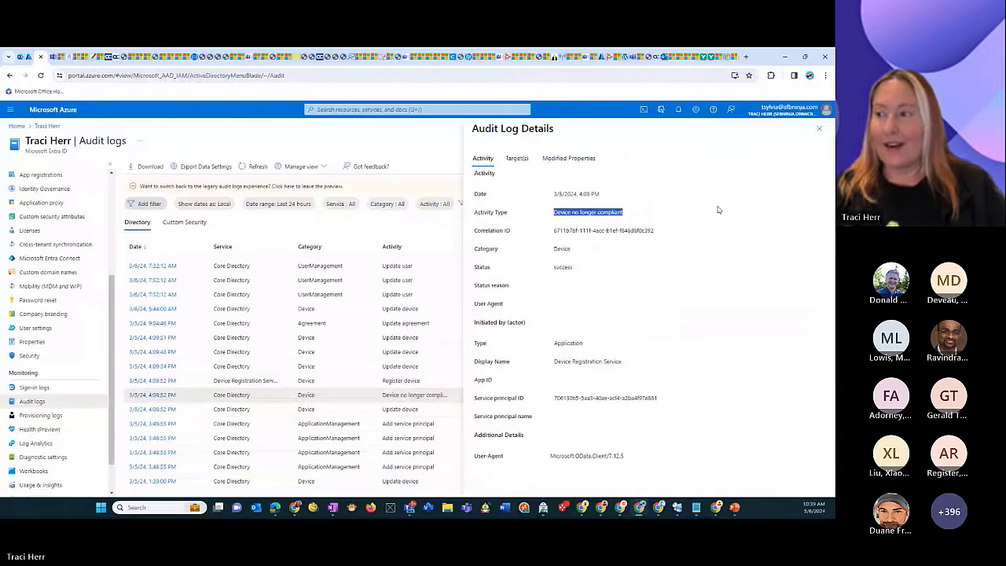
triple_click(544, 364)
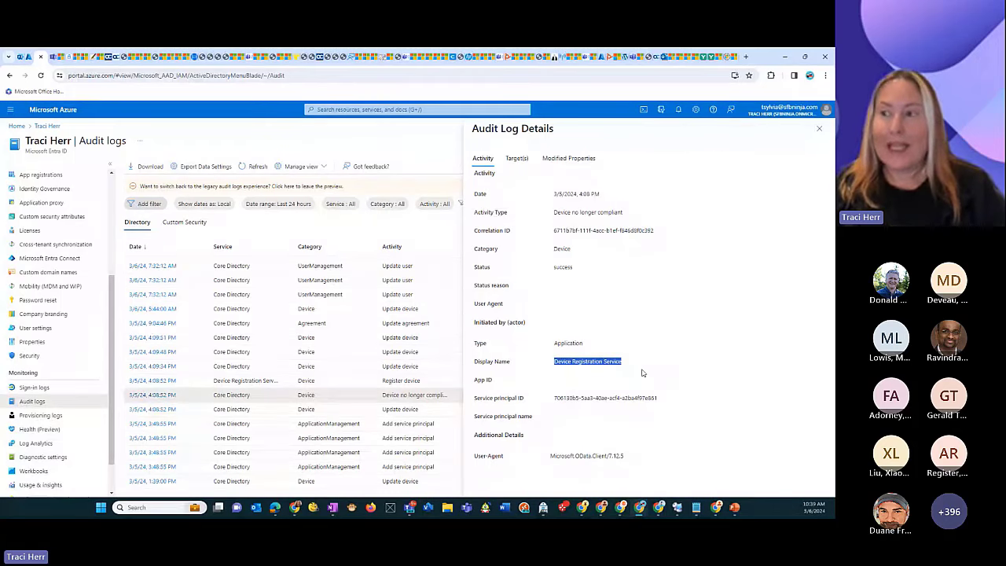
click(820, 129)
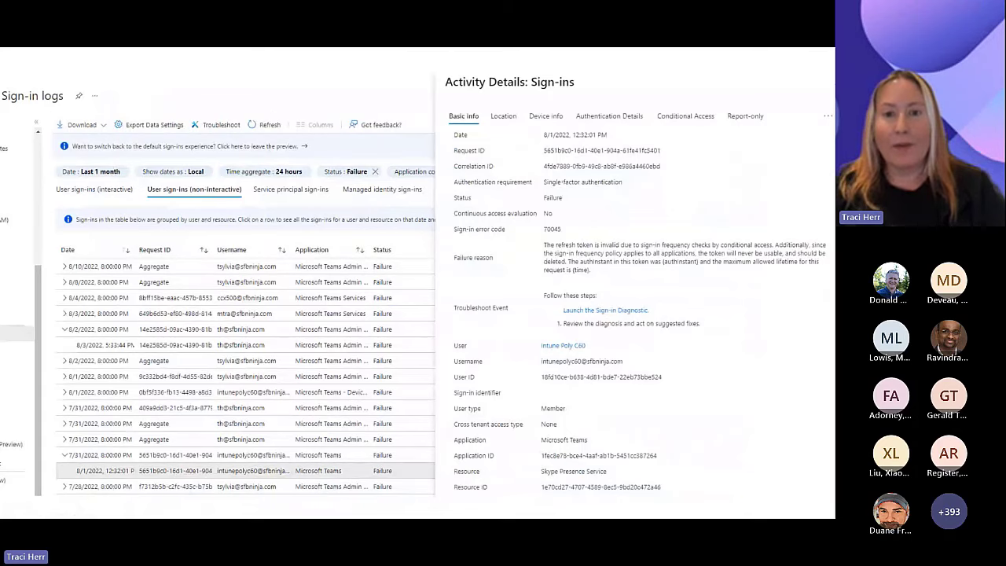
key(ctrl)
key(ctrl)
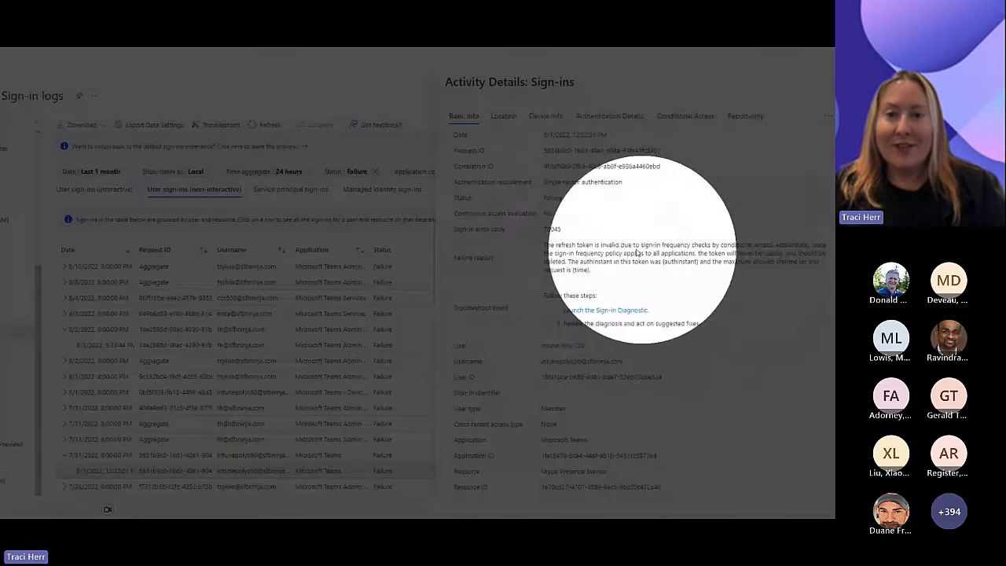
click(553, 237)
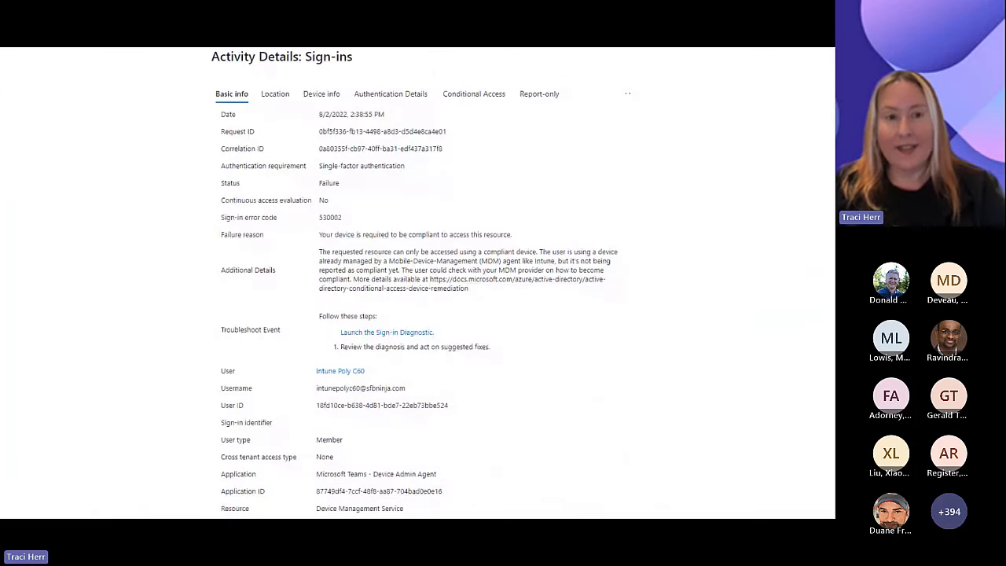
key(ctrl)
key(ctrl)
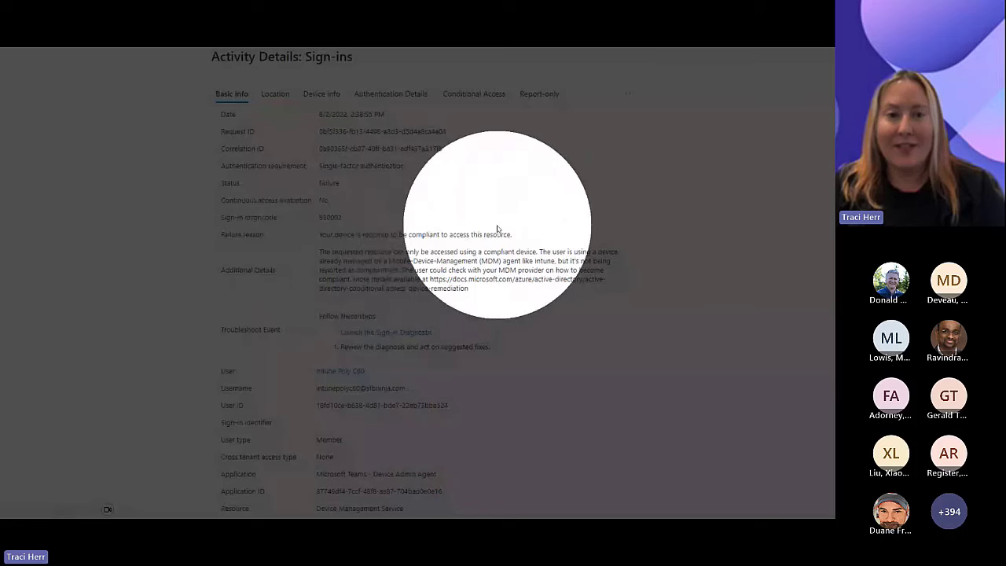
key(Escape)
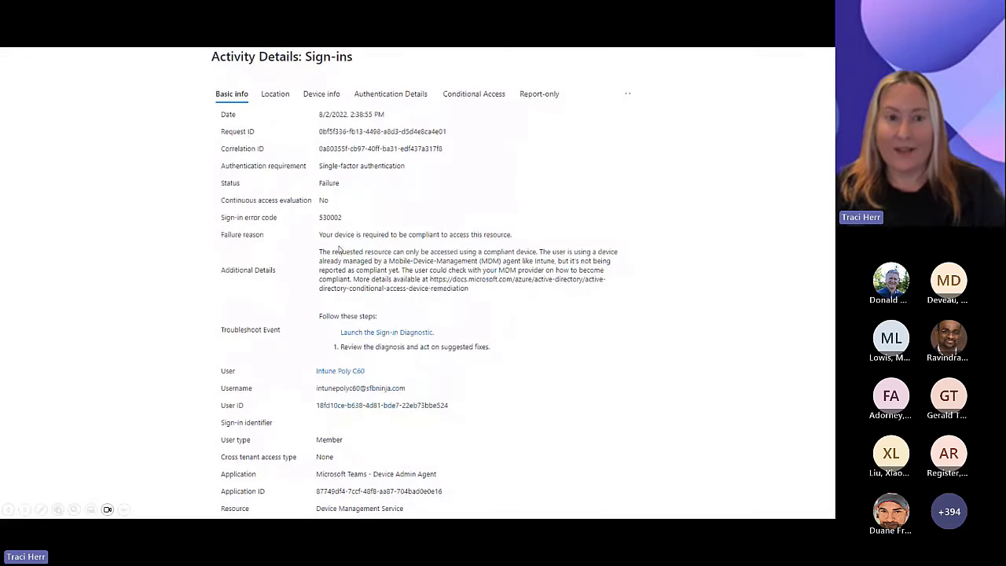
click(474, 93)
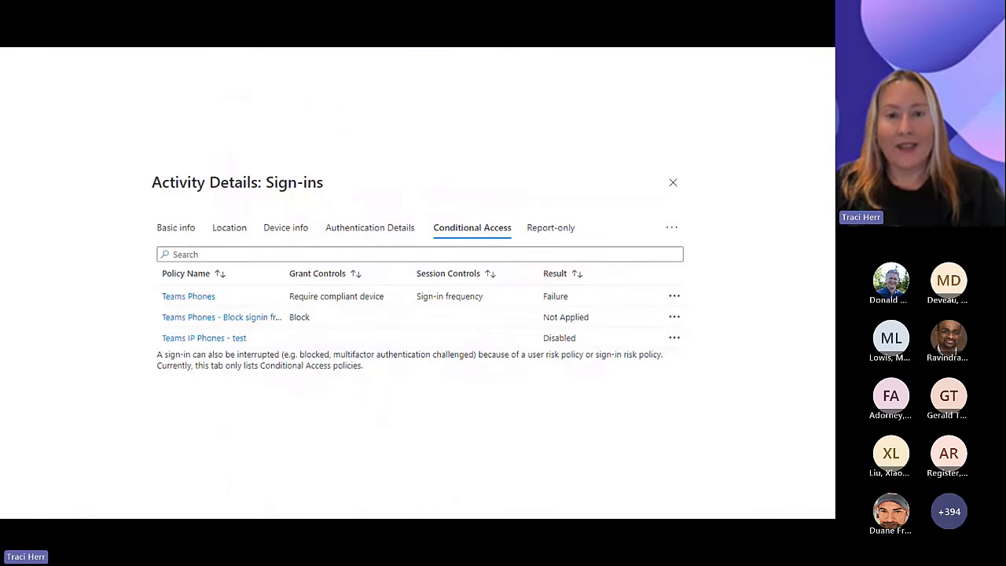
key(ctrl)
key(ctrl)
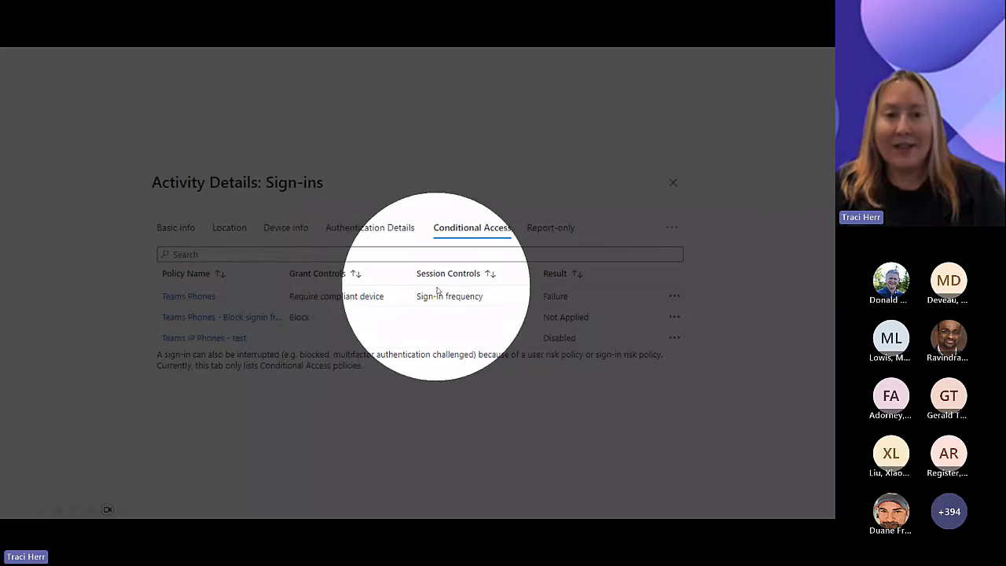
click(541, 293)
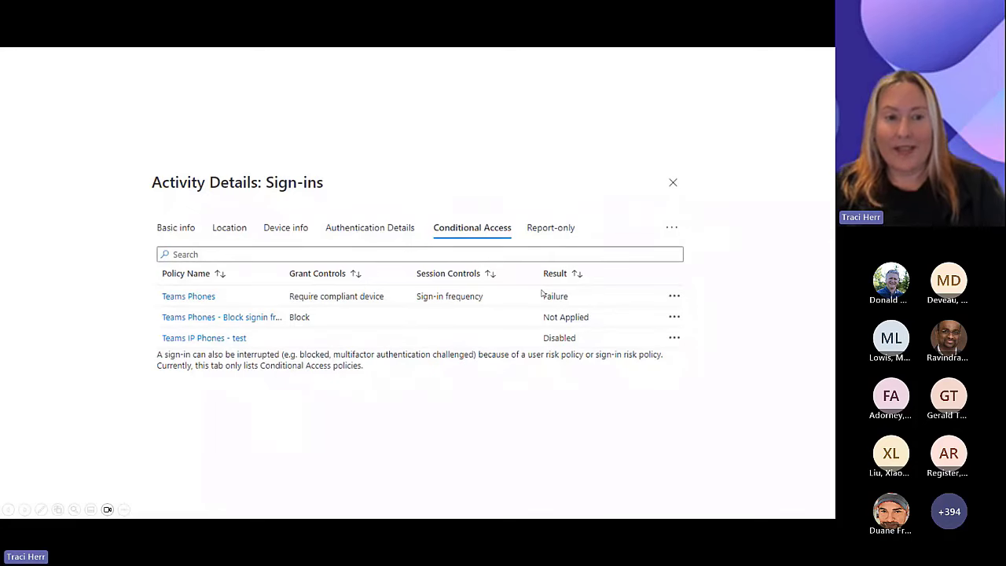
click(541, 293)
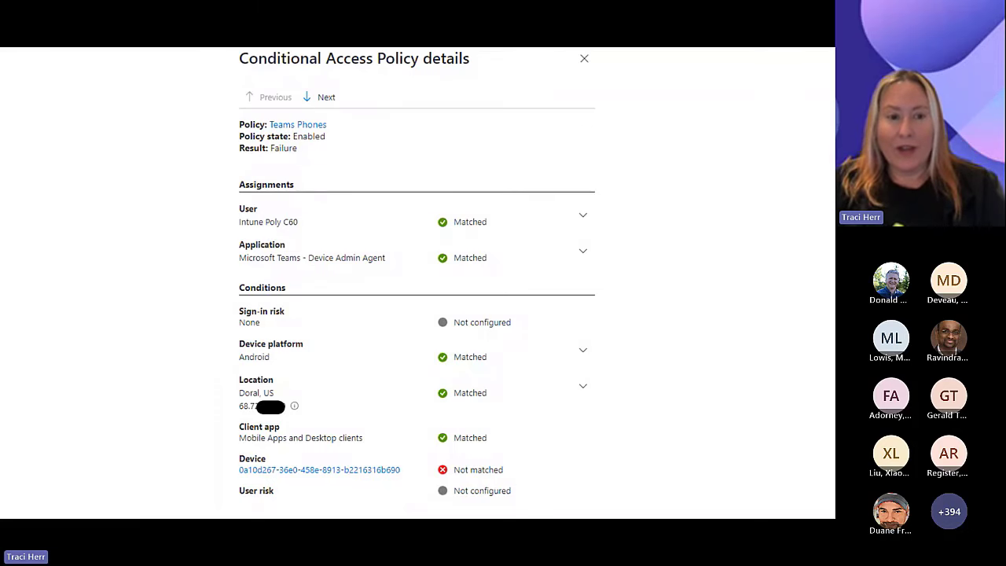
key(ctrl)
key(ctrl)
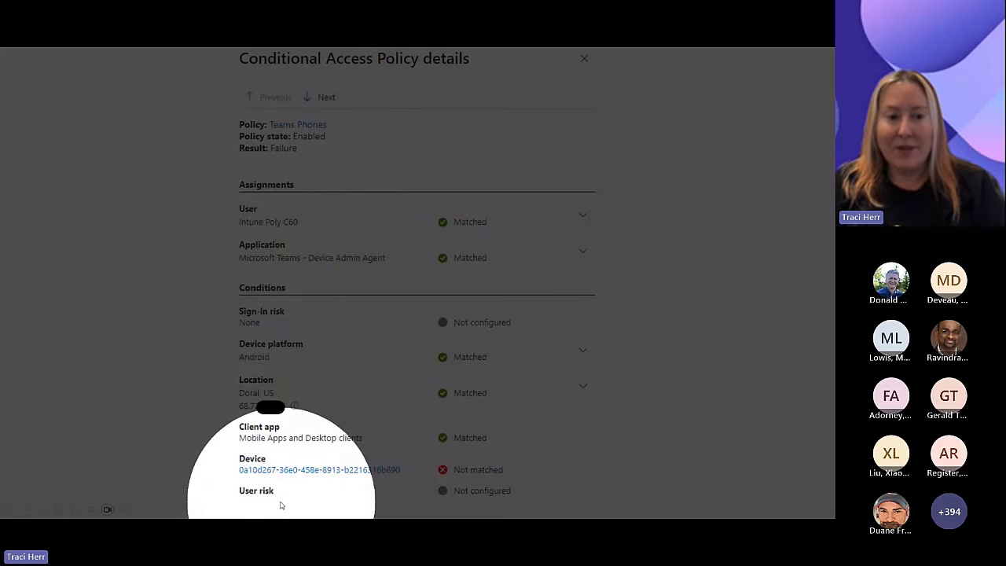
click(454, 488)
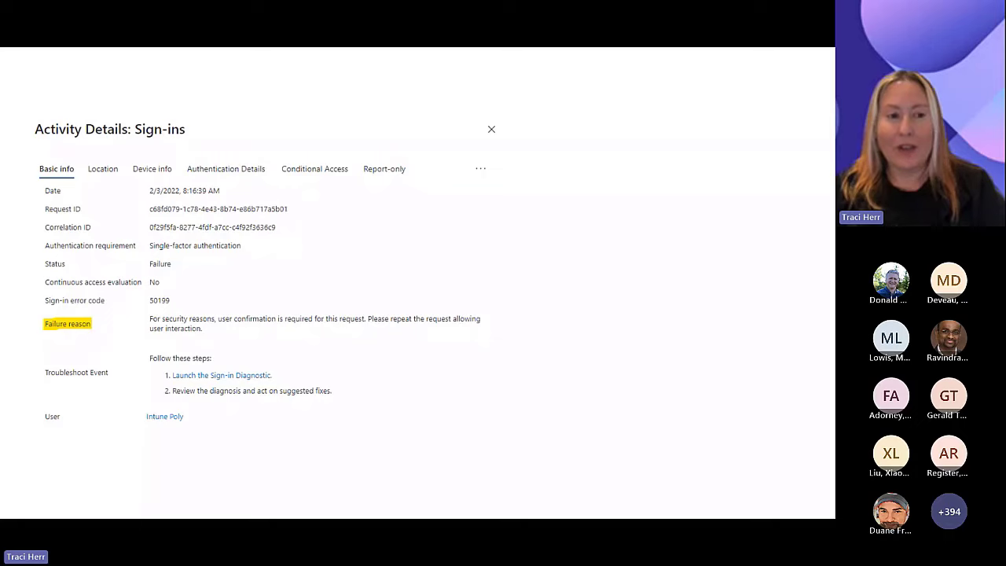
key(ctrl)
key(ctrl)
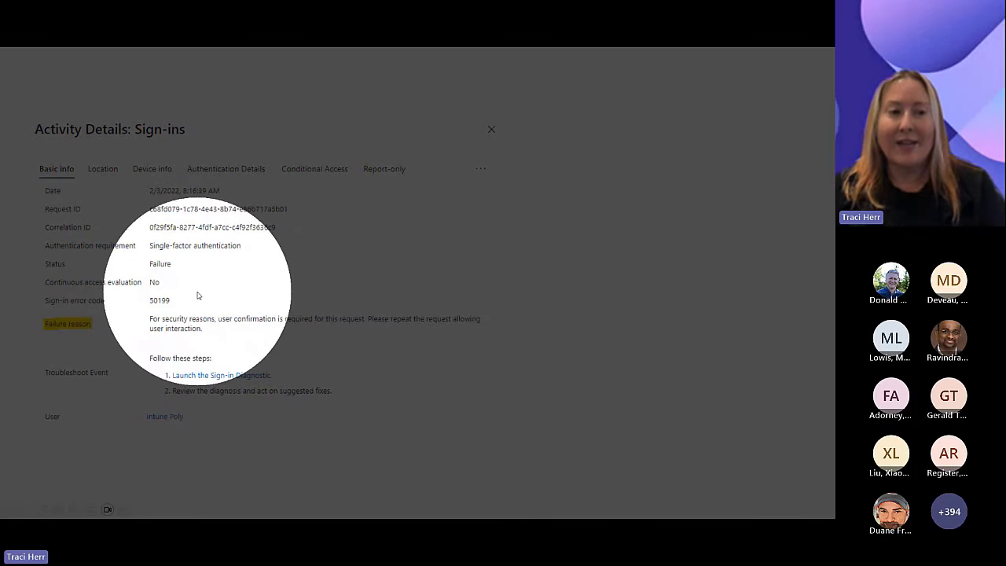
click(375, 220)
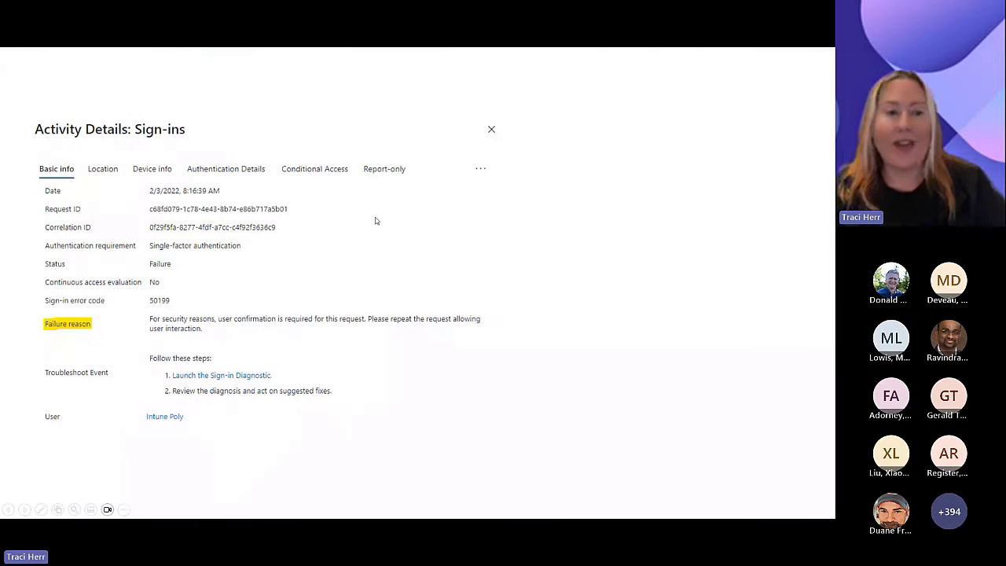